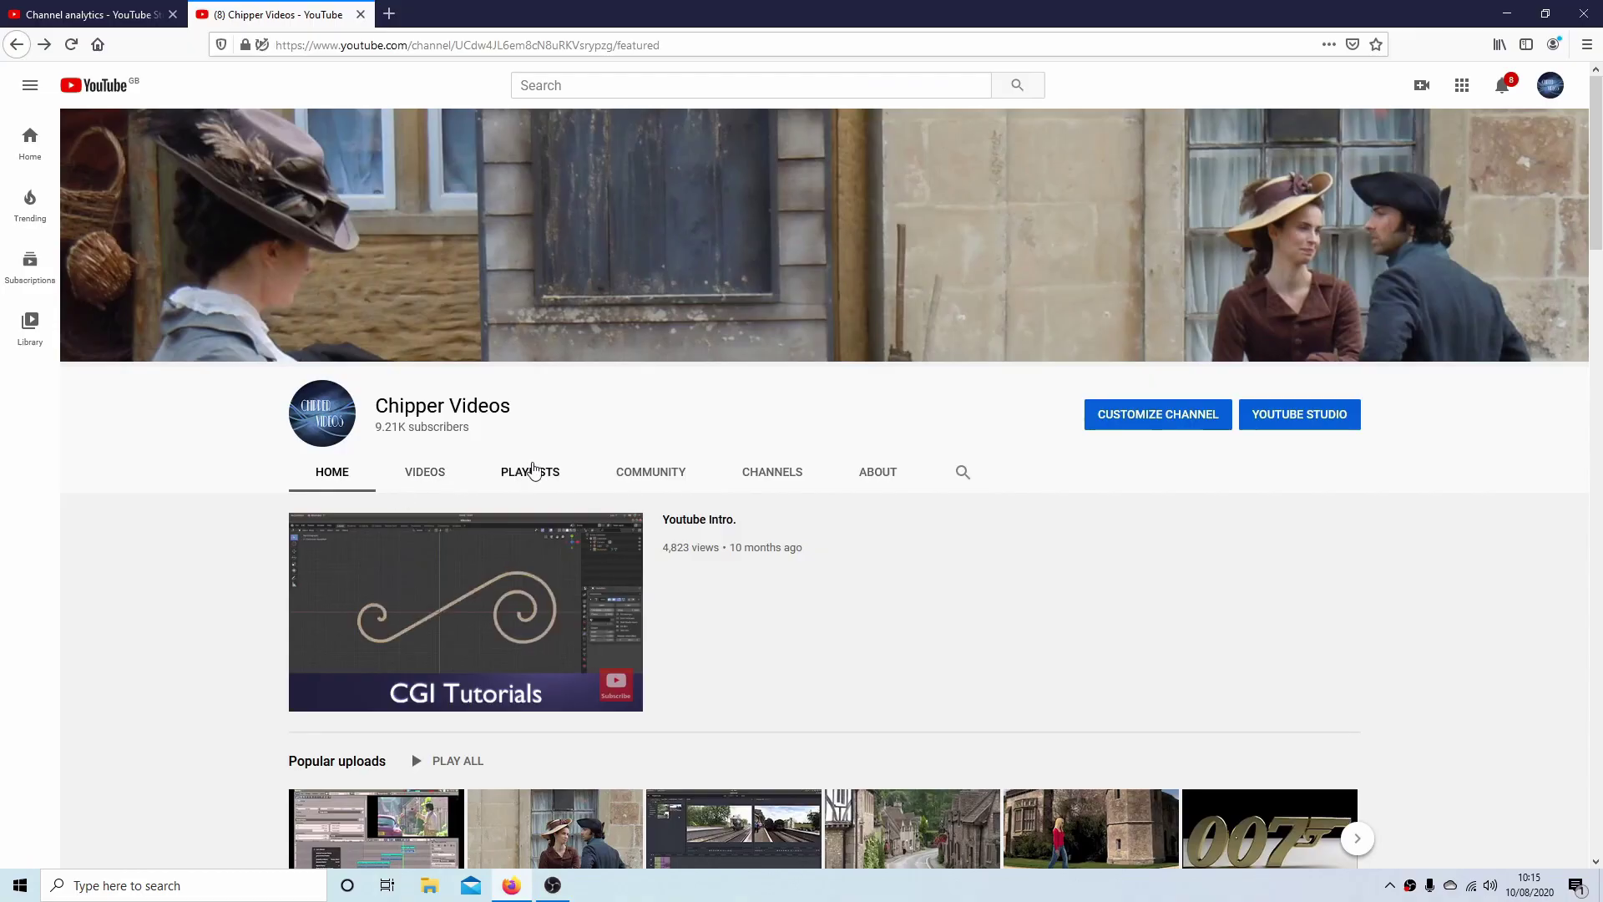
Step: Show the YouTube channel's PLAYLISTS tab and scroll down through its video-editing playlists
{"action": "left_click", "coordinate": [530, 468]}
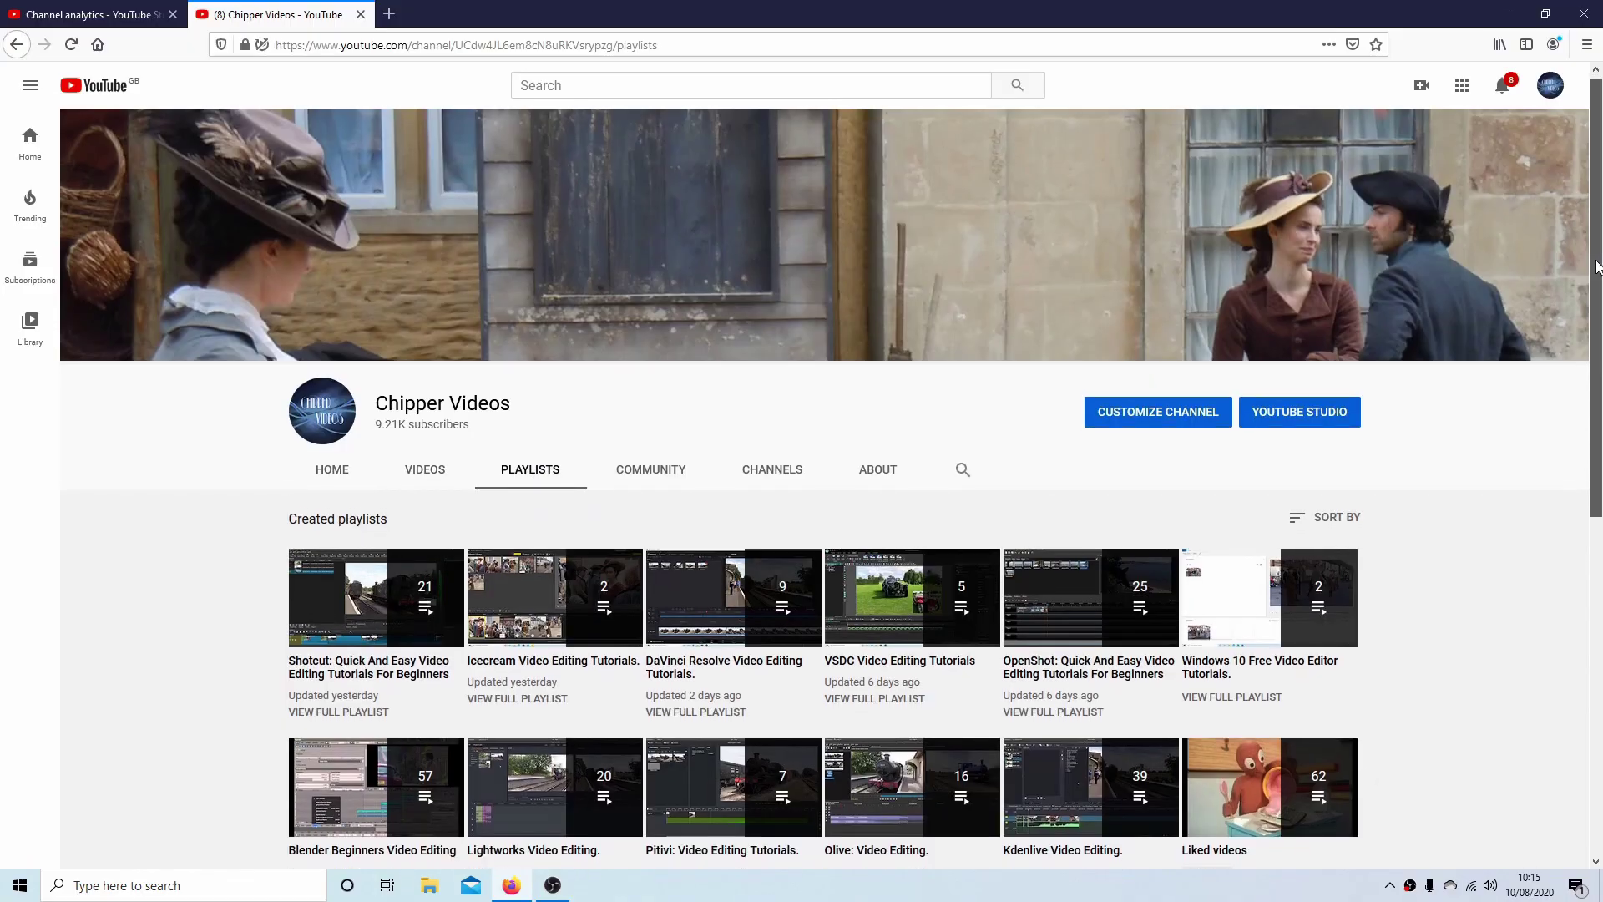
{"action": "left_click_drag", "start_coordinate": [1597, 265], "coordinate": [1601, 589]}
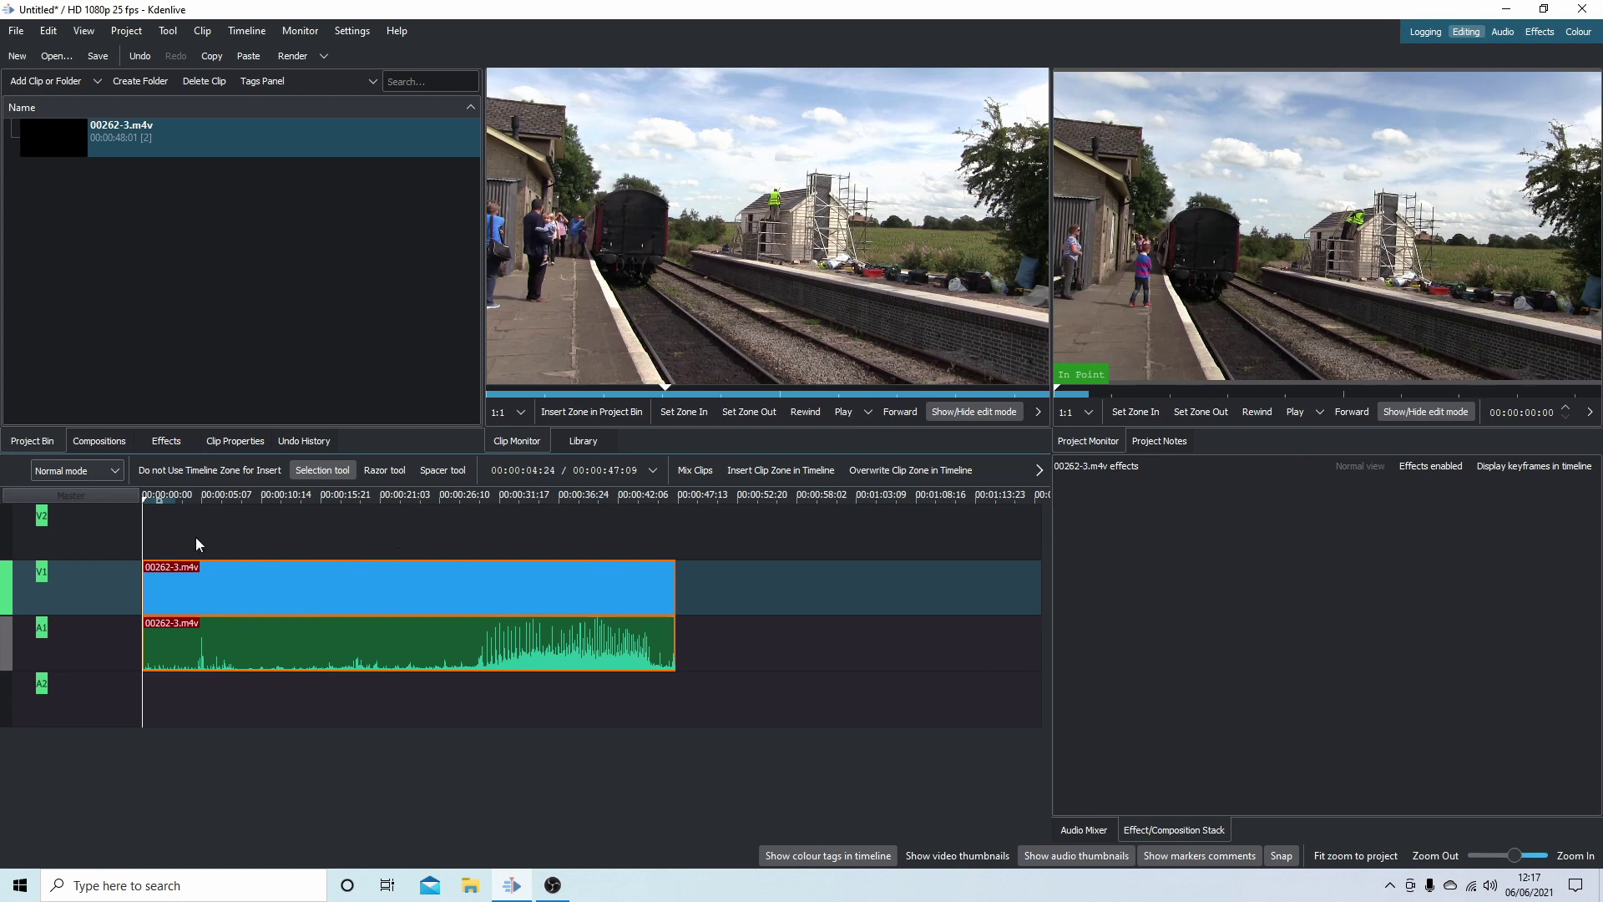
{"action": "left_click", "coordinate": [1296, 412]}
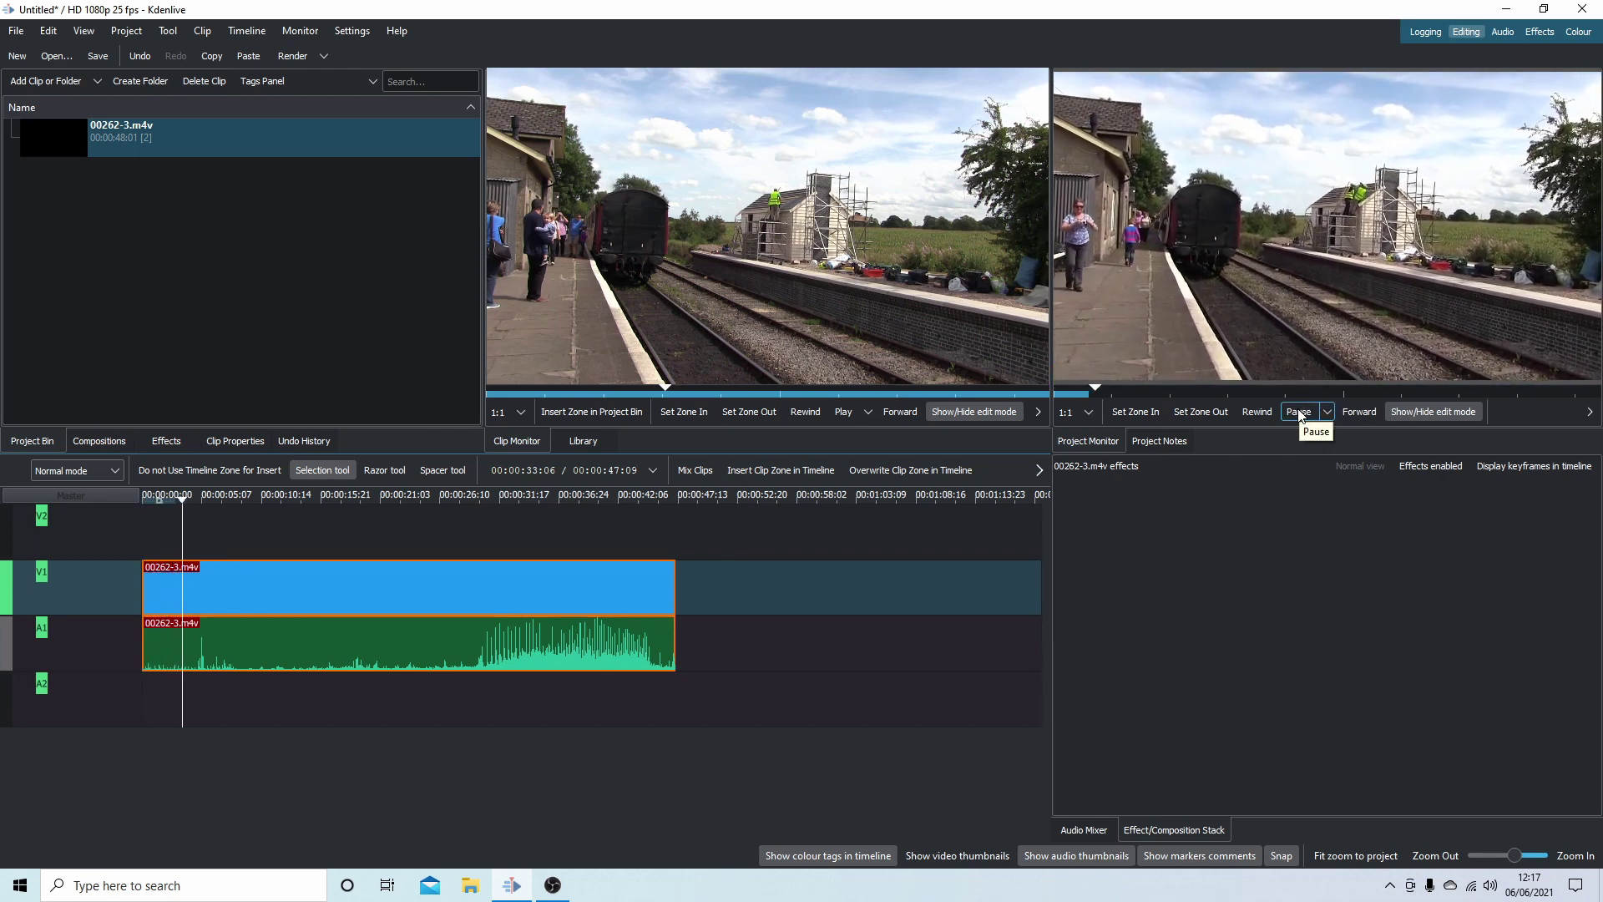
{"action": "left_click", "coordinate": [1299, 412]}
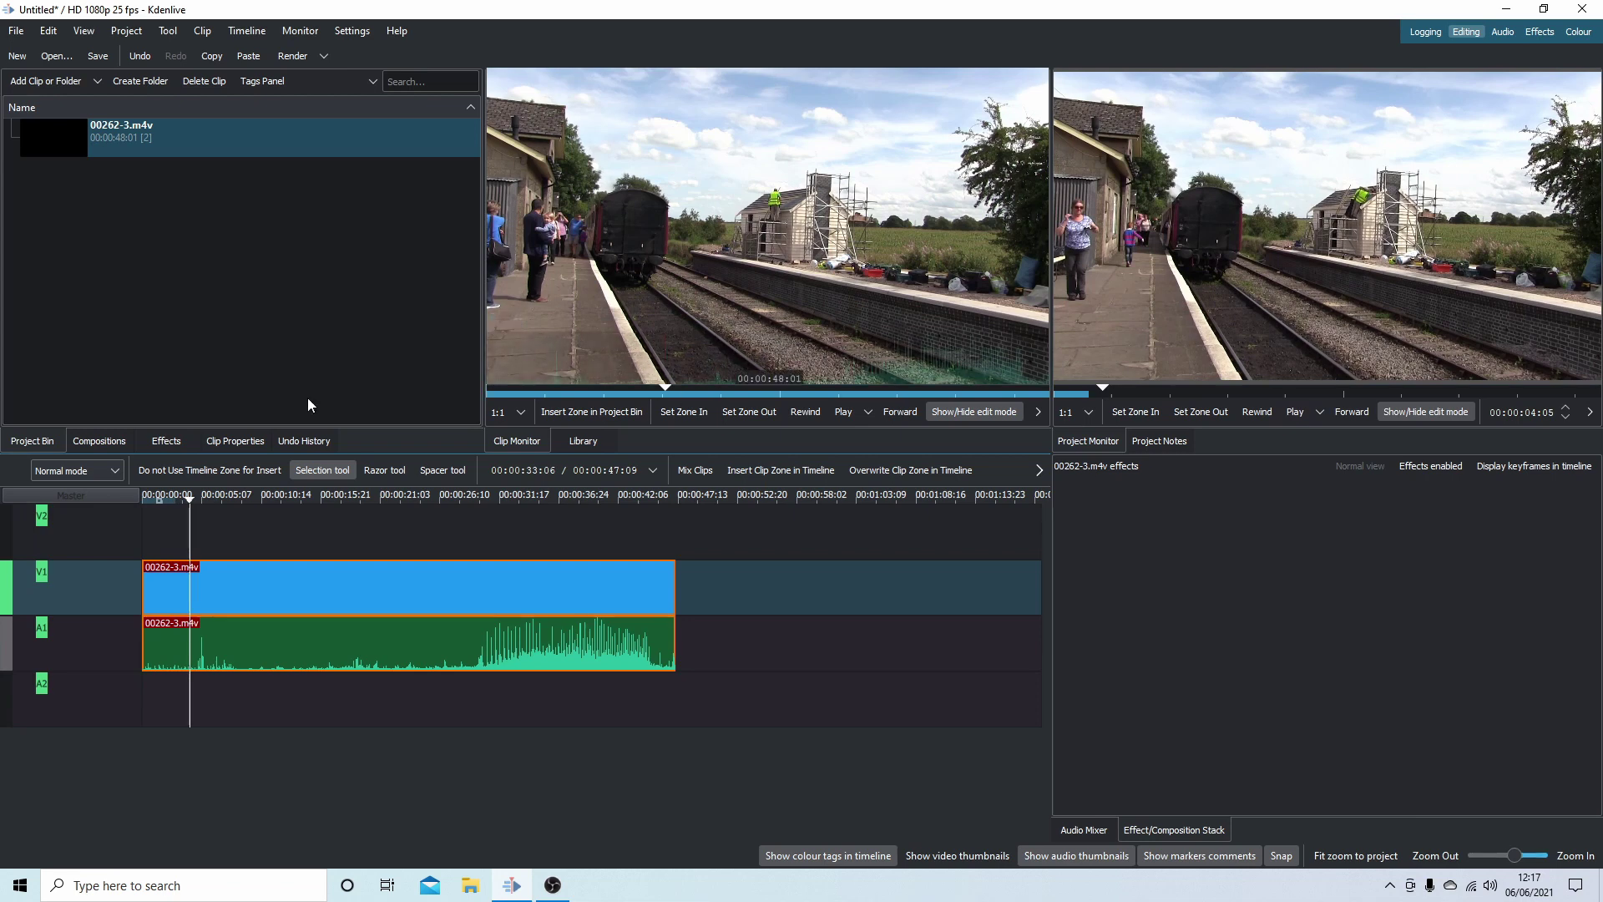
{"action": "left_click", "coordinate": [194, 496]}
{"action": "left_click_drag", "start_coordinate": [194, 498], "coordinate": [129, 528]}
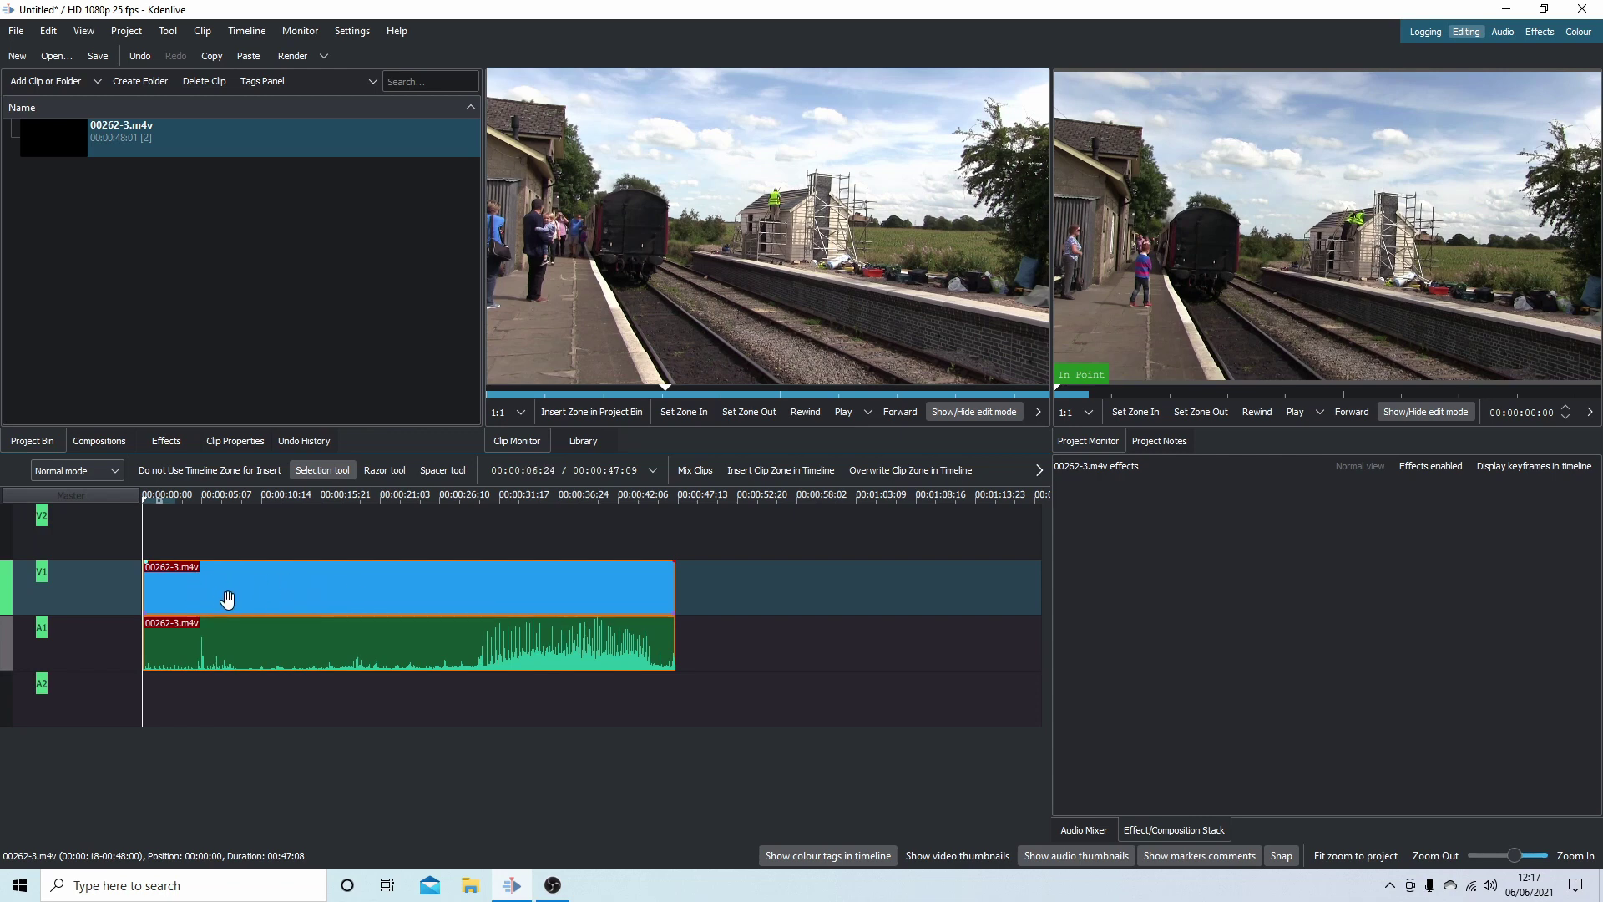
Step: Set the train clip's speed to 50.23% in Change Speed, lengthening it to 00:01:34:05
{"action": "right_click", "coordinate": [324, 586]}
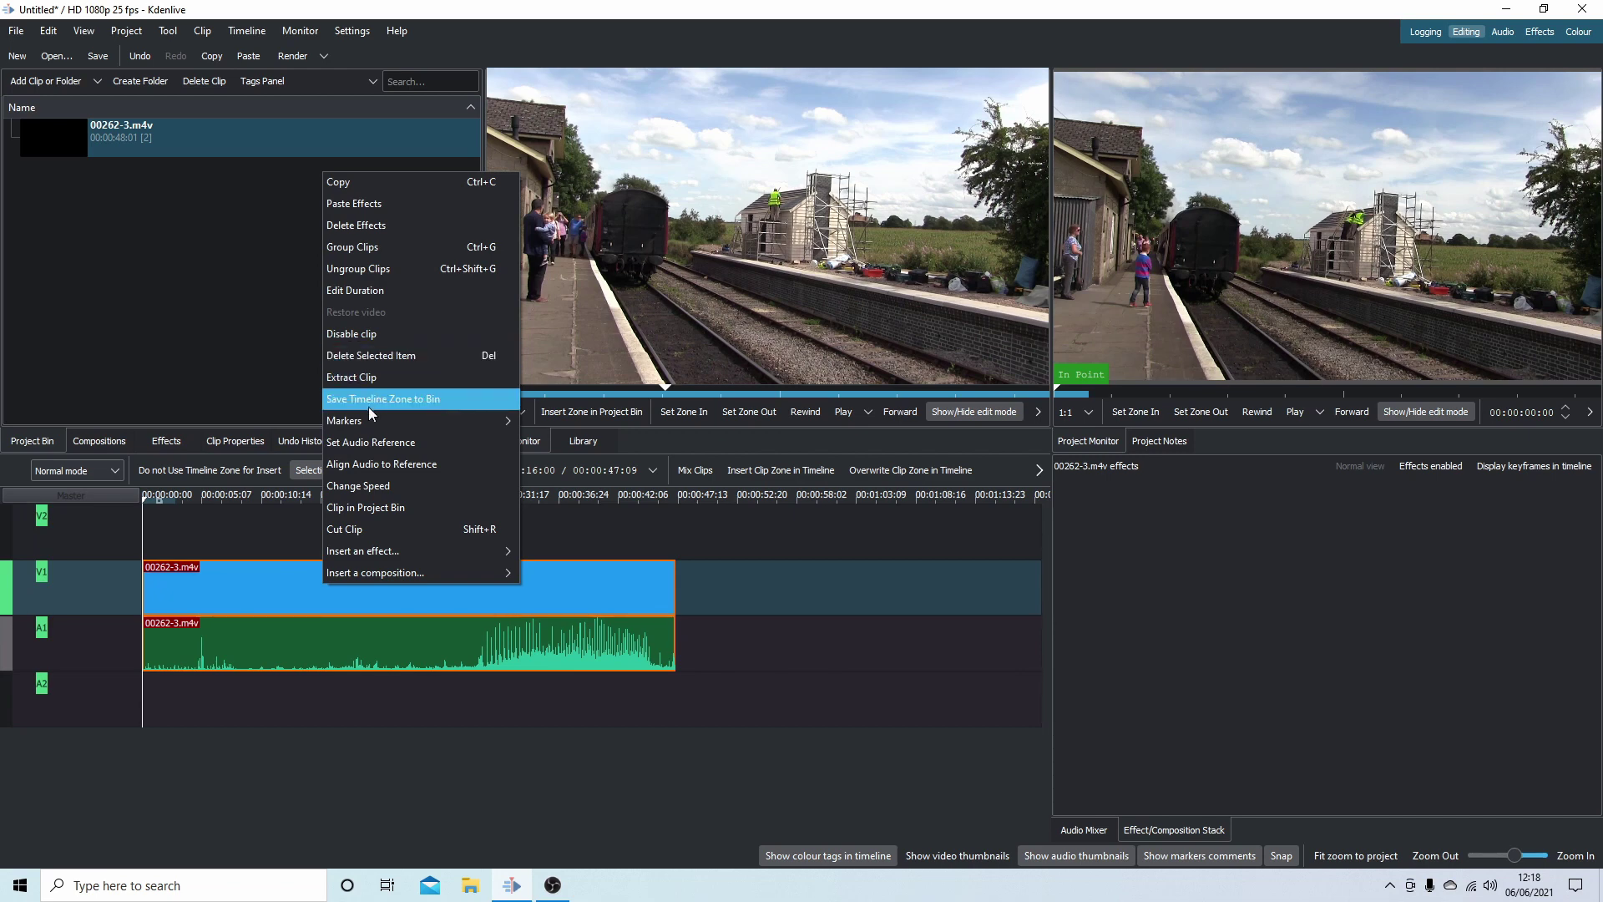
{"action": "left_click", "coordinate": [380, 487]}
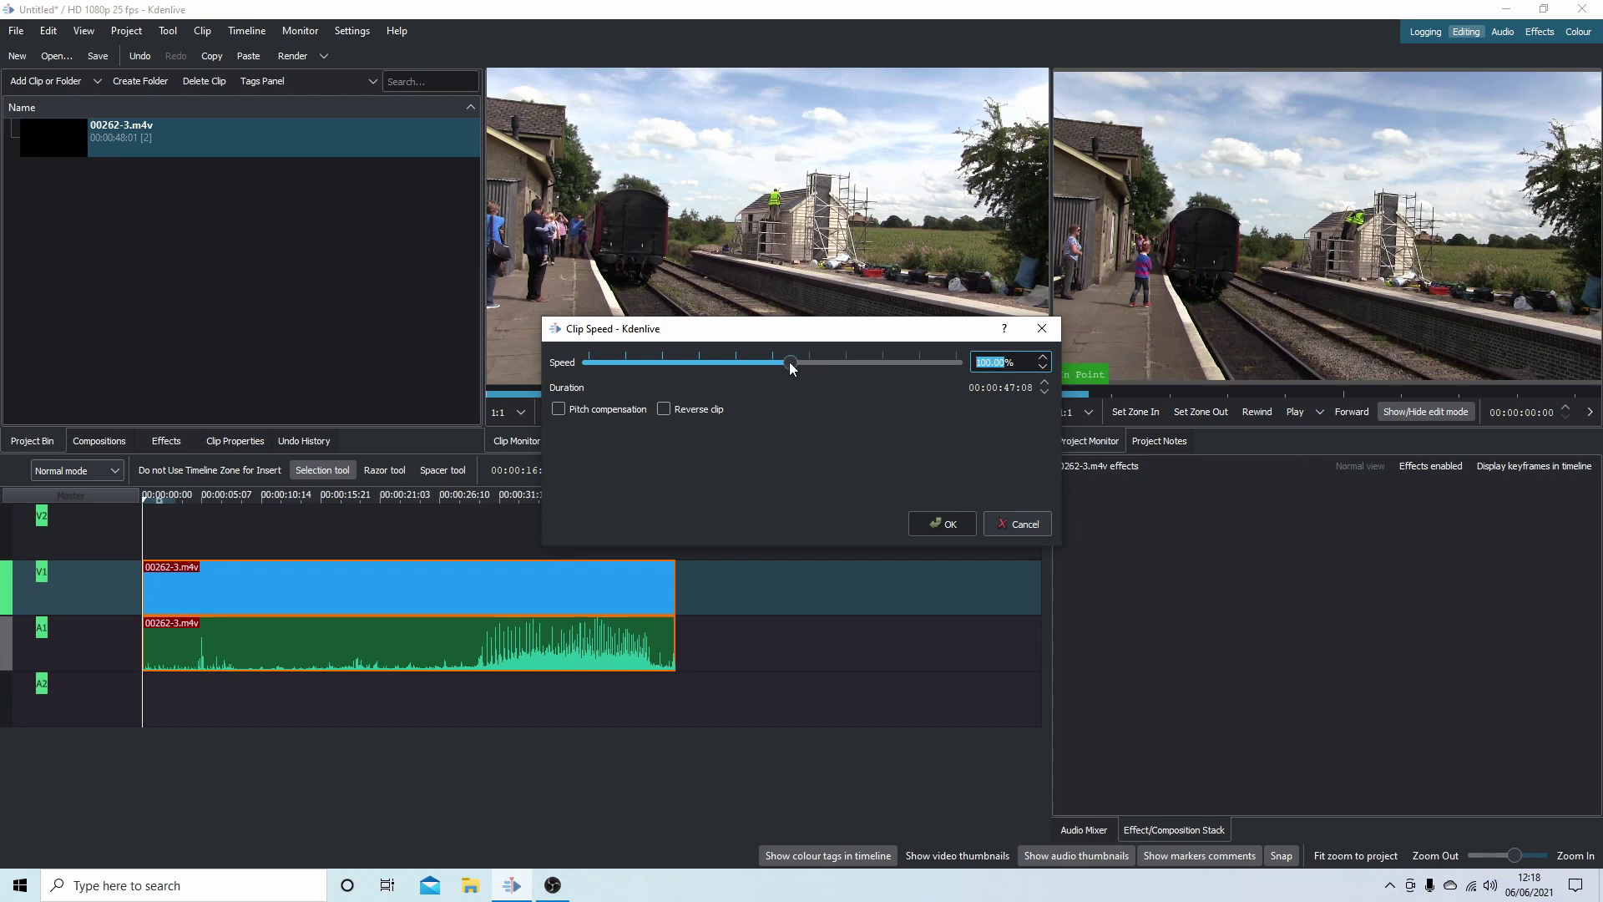
{"action": "left_click_drag", "start_coordinate": [789, 362], "coordinate": [748, 366]}
{"action": "left_click", "coordinate": [939, 525]}
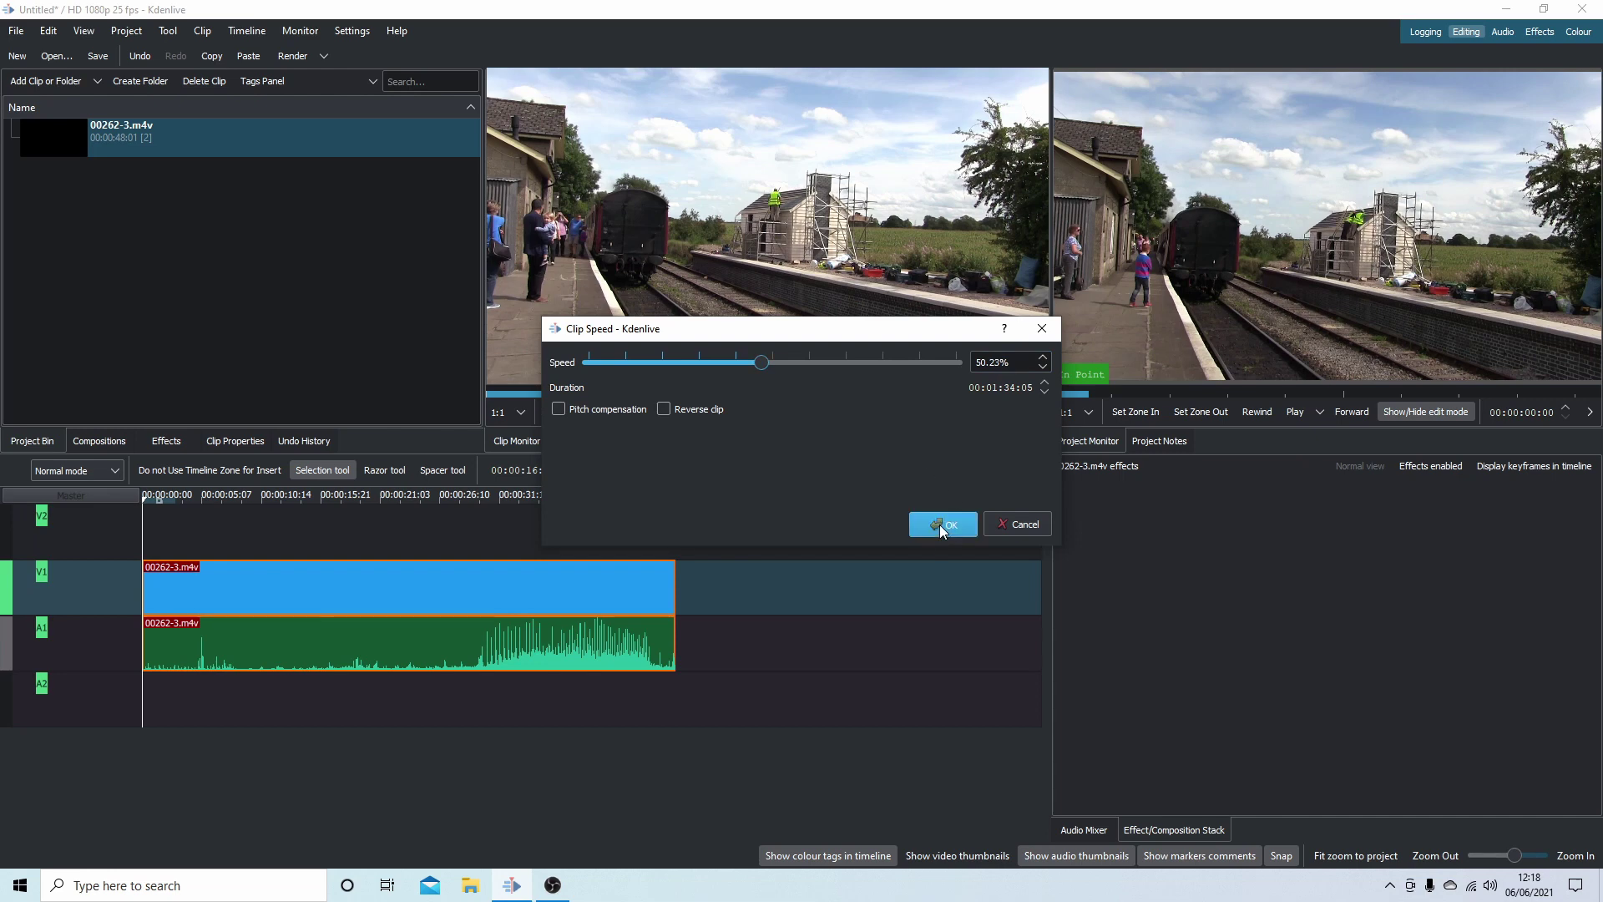
Step: Preview the slowed train clip, then return the playhead to its start
{"action": "left_click", "coordinate": [1298, 415]}
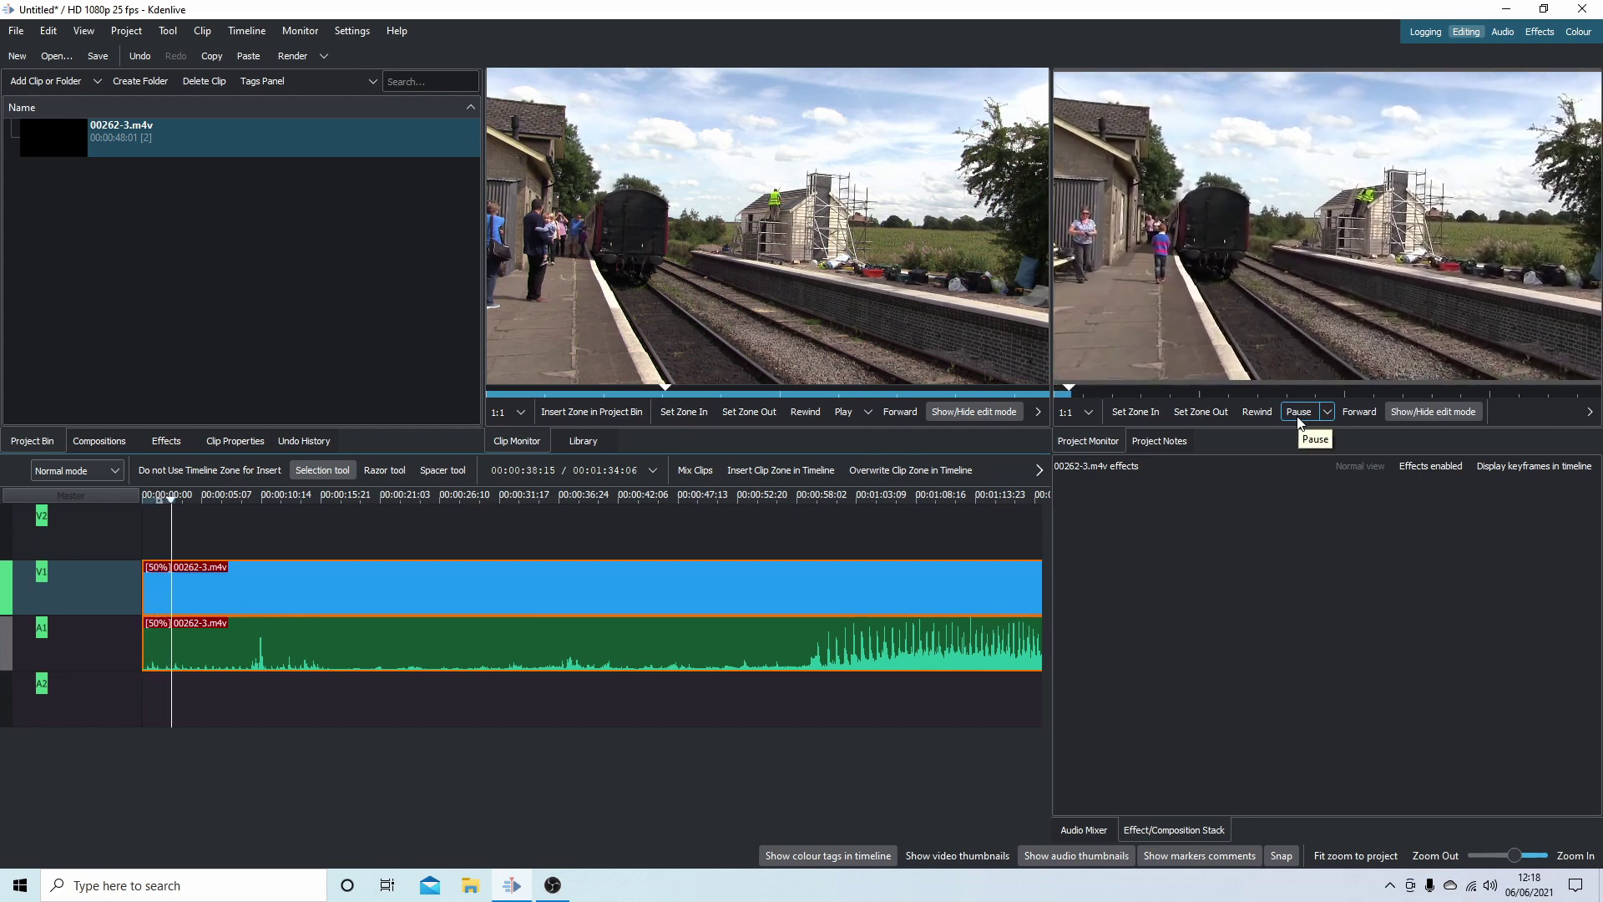
{"action": "left_click", "coordinate": [1298, 416]}
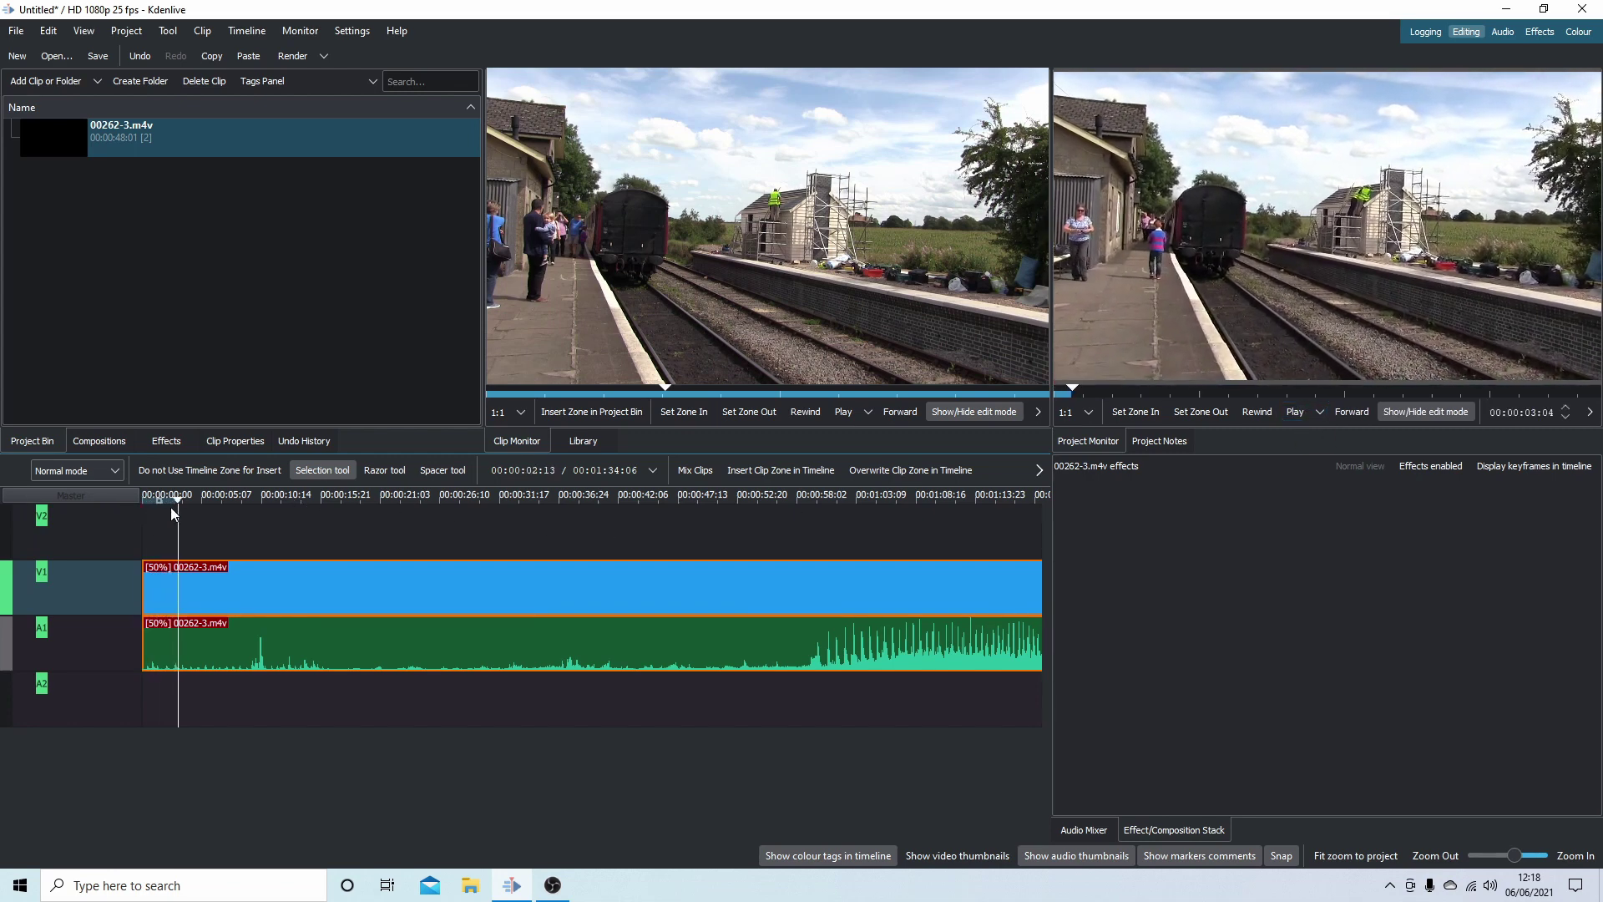
{"action": "left_click_drag", "start_coordinate": [177, 502], "coordinate": [132, 499]}
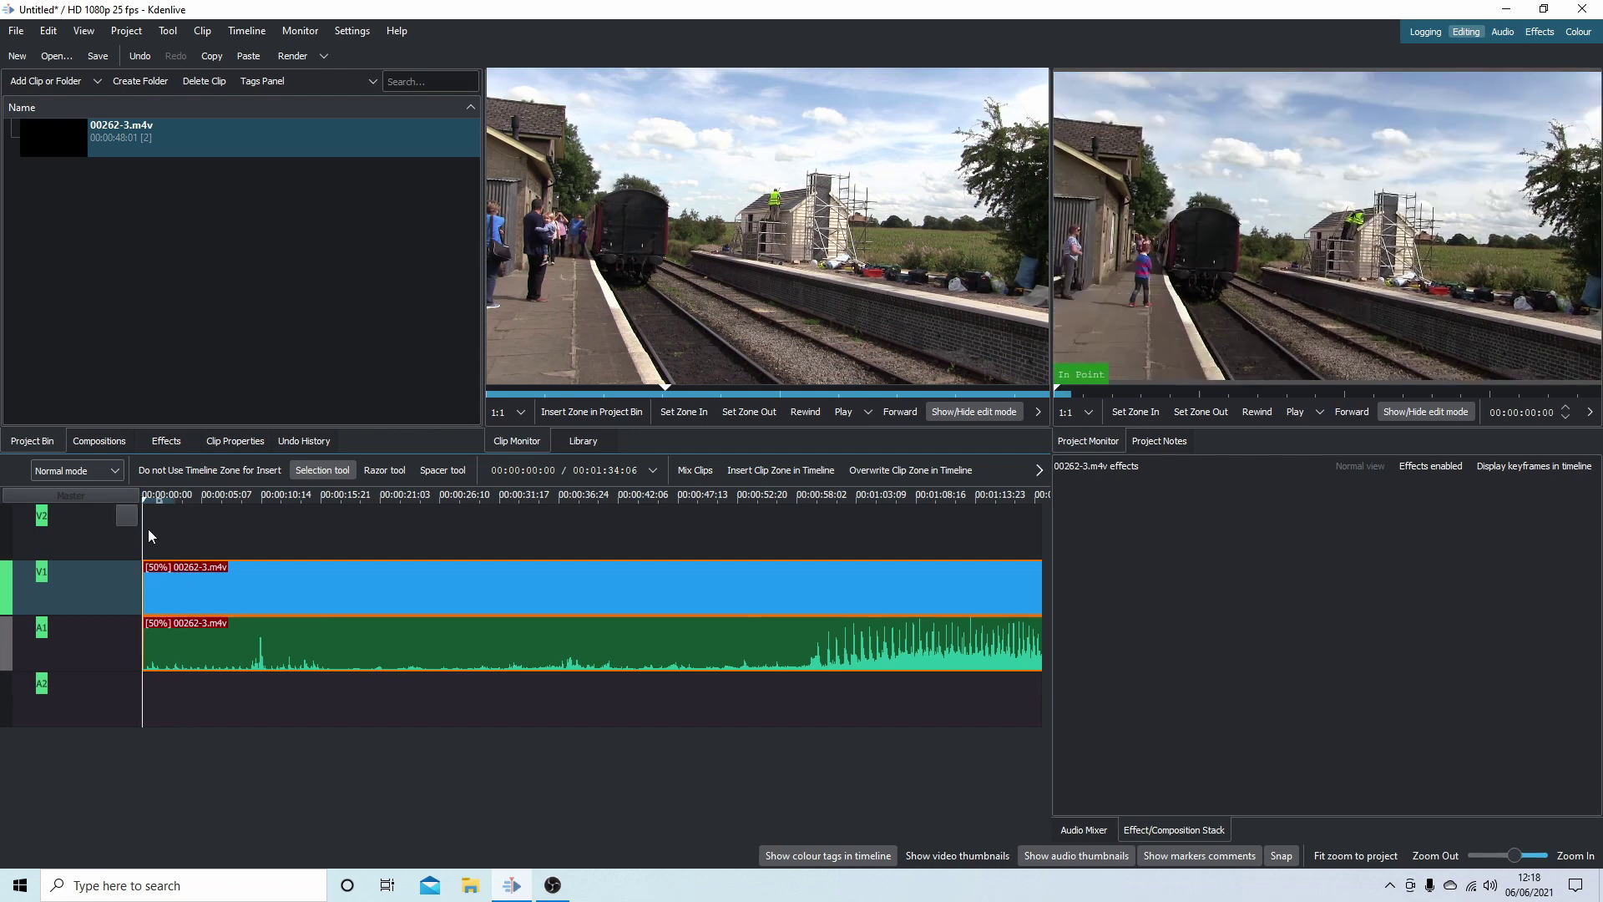
Step: Raise the clip's speed to 191% (length 00:00:24:22), then preview it from the start
{"action": "right_click", "coordinate": [443, 593]}
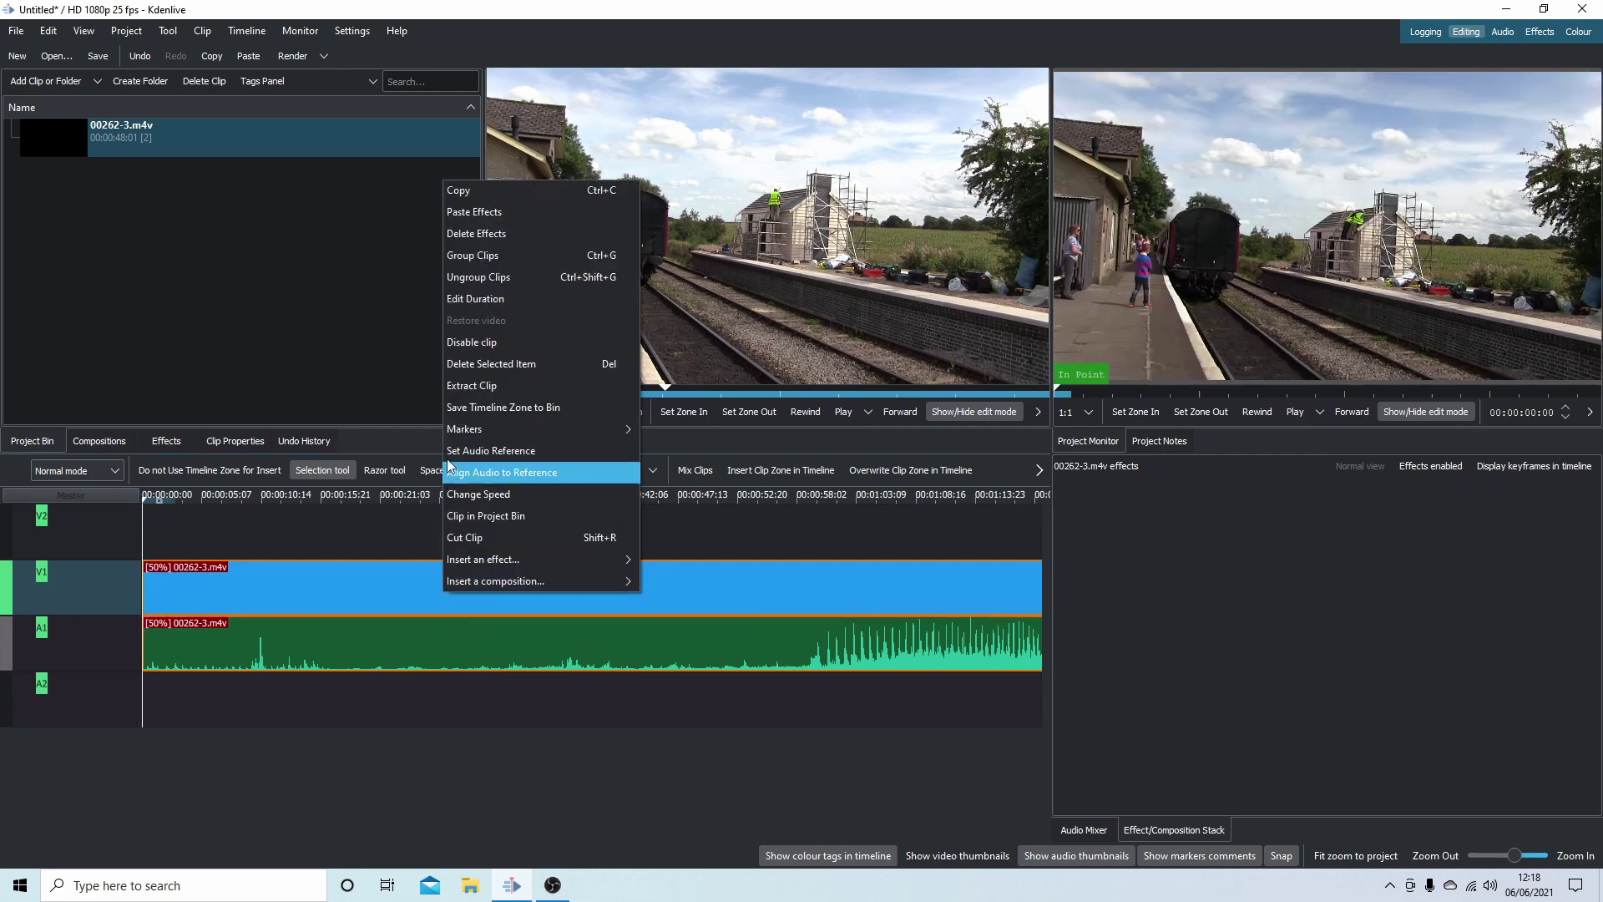
{"action": "left_click", "coordinate": [479, 495]}
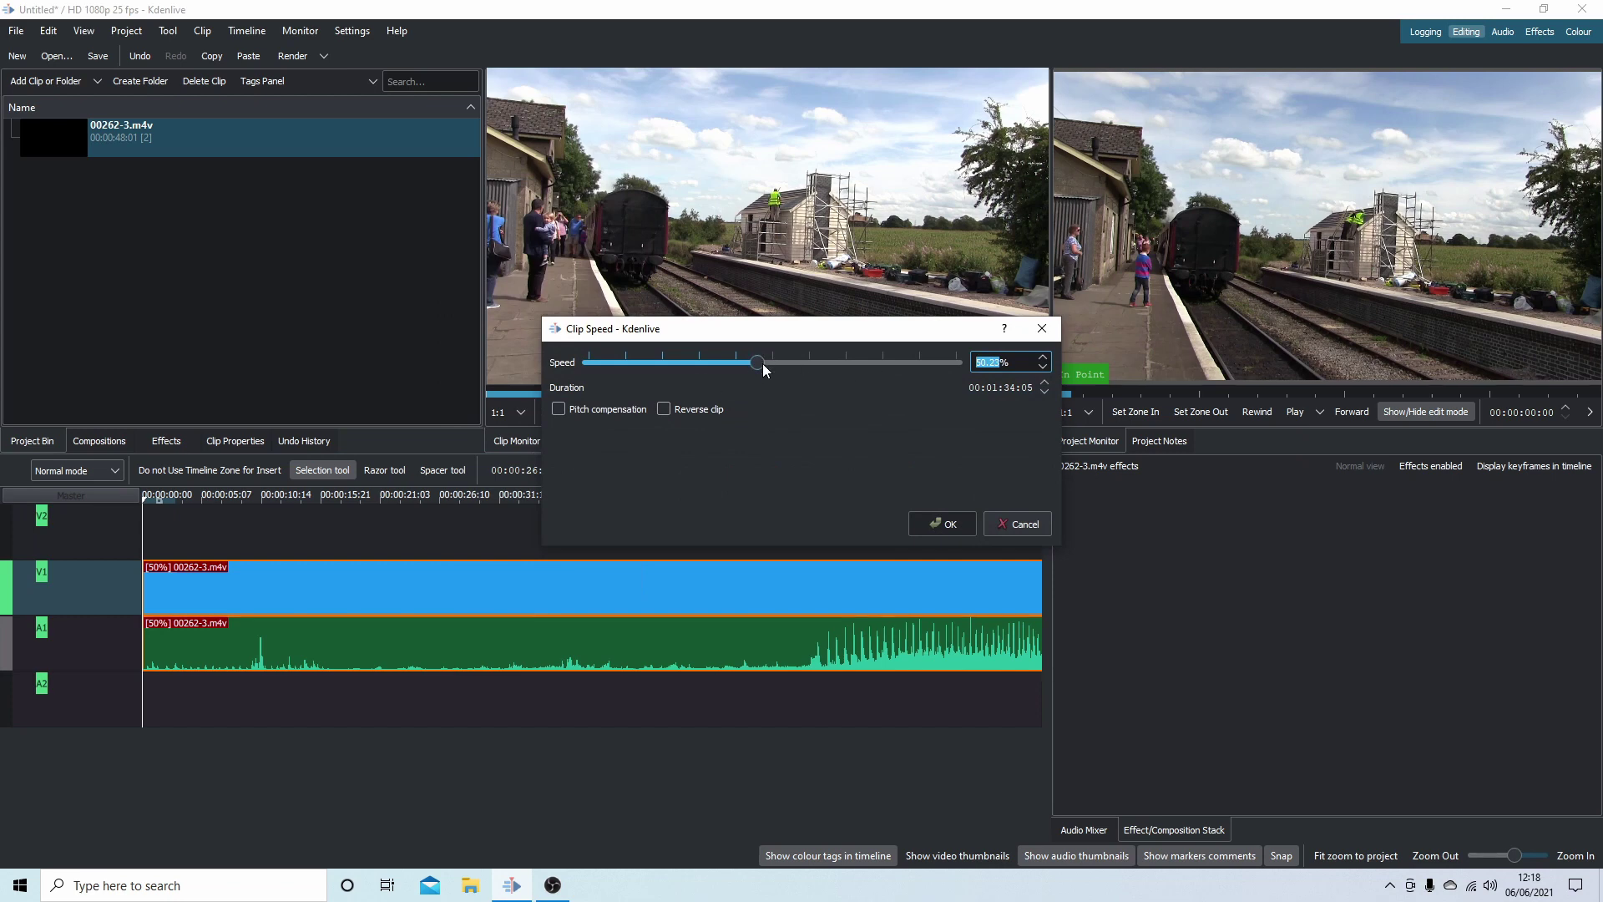
{"action": "left_click_drag", "start_coordinate": [763, 363], "coordinate": [820, 369]}
{"action": "left_click", "coordinate": [941, 523]}
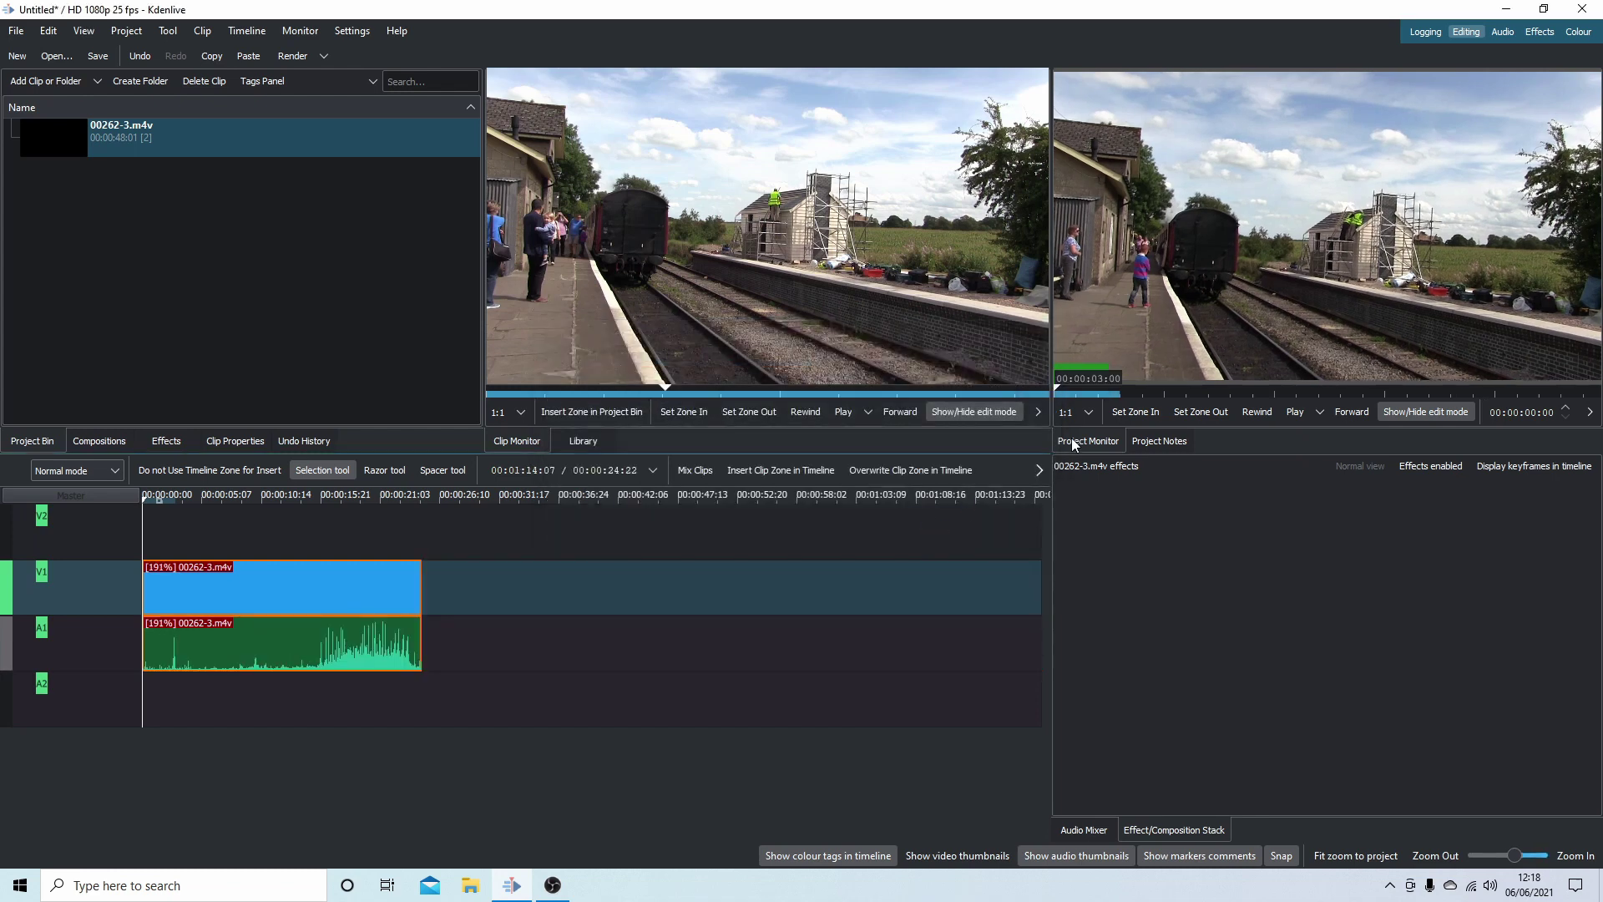
{"action": "left_click", "coordinate": [1293, 411]}
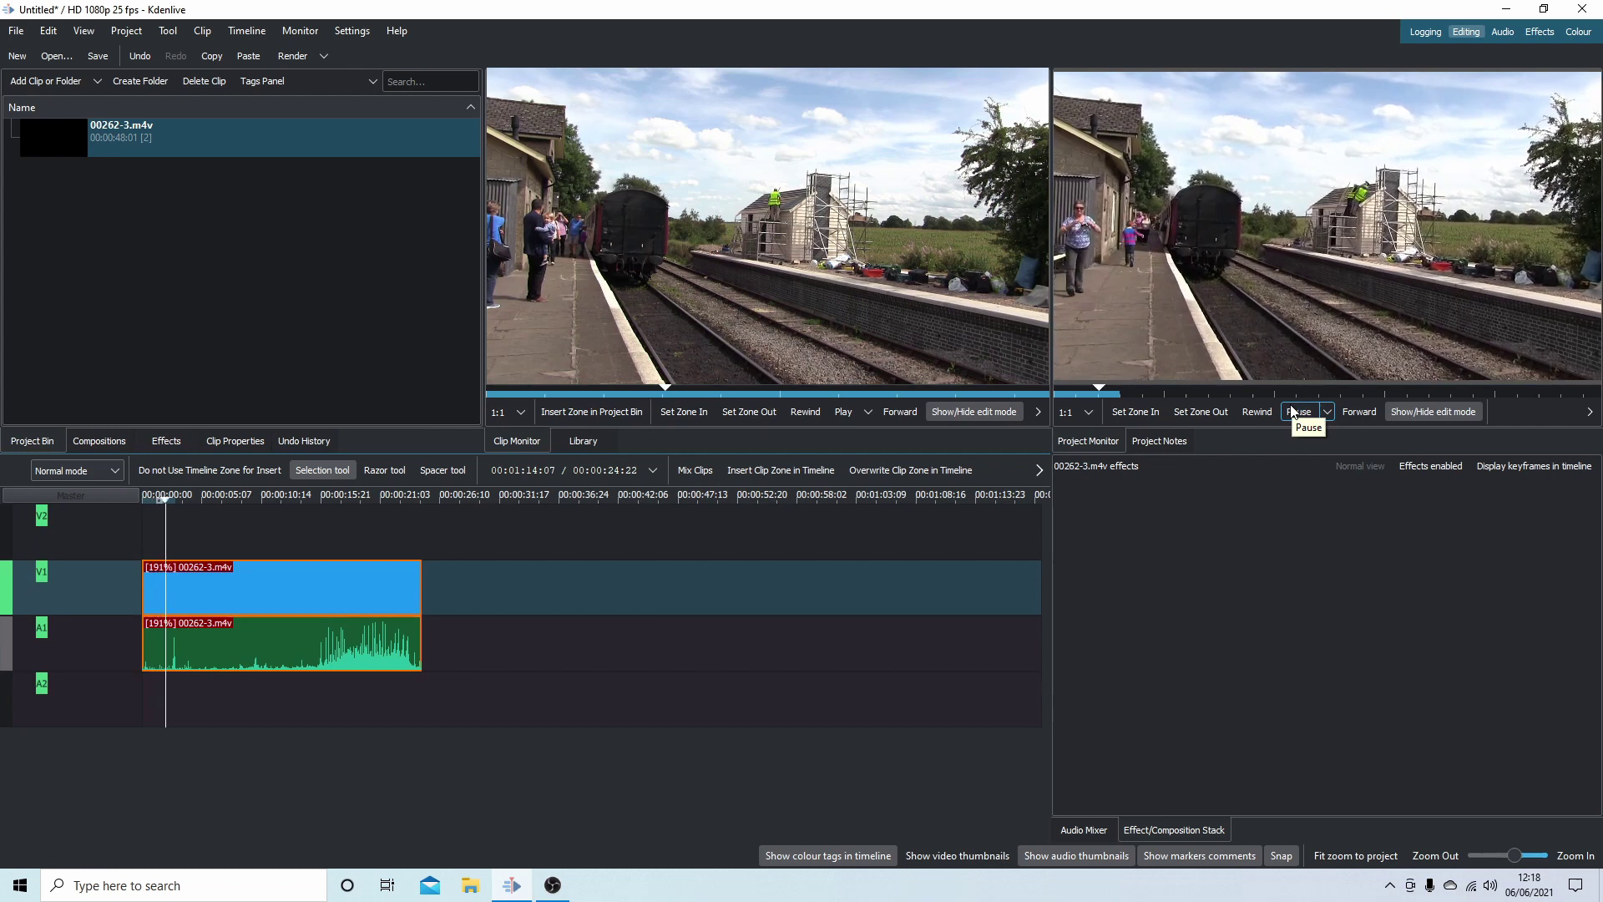
{"action": "left_click", "coordinate": [1293, 411]}
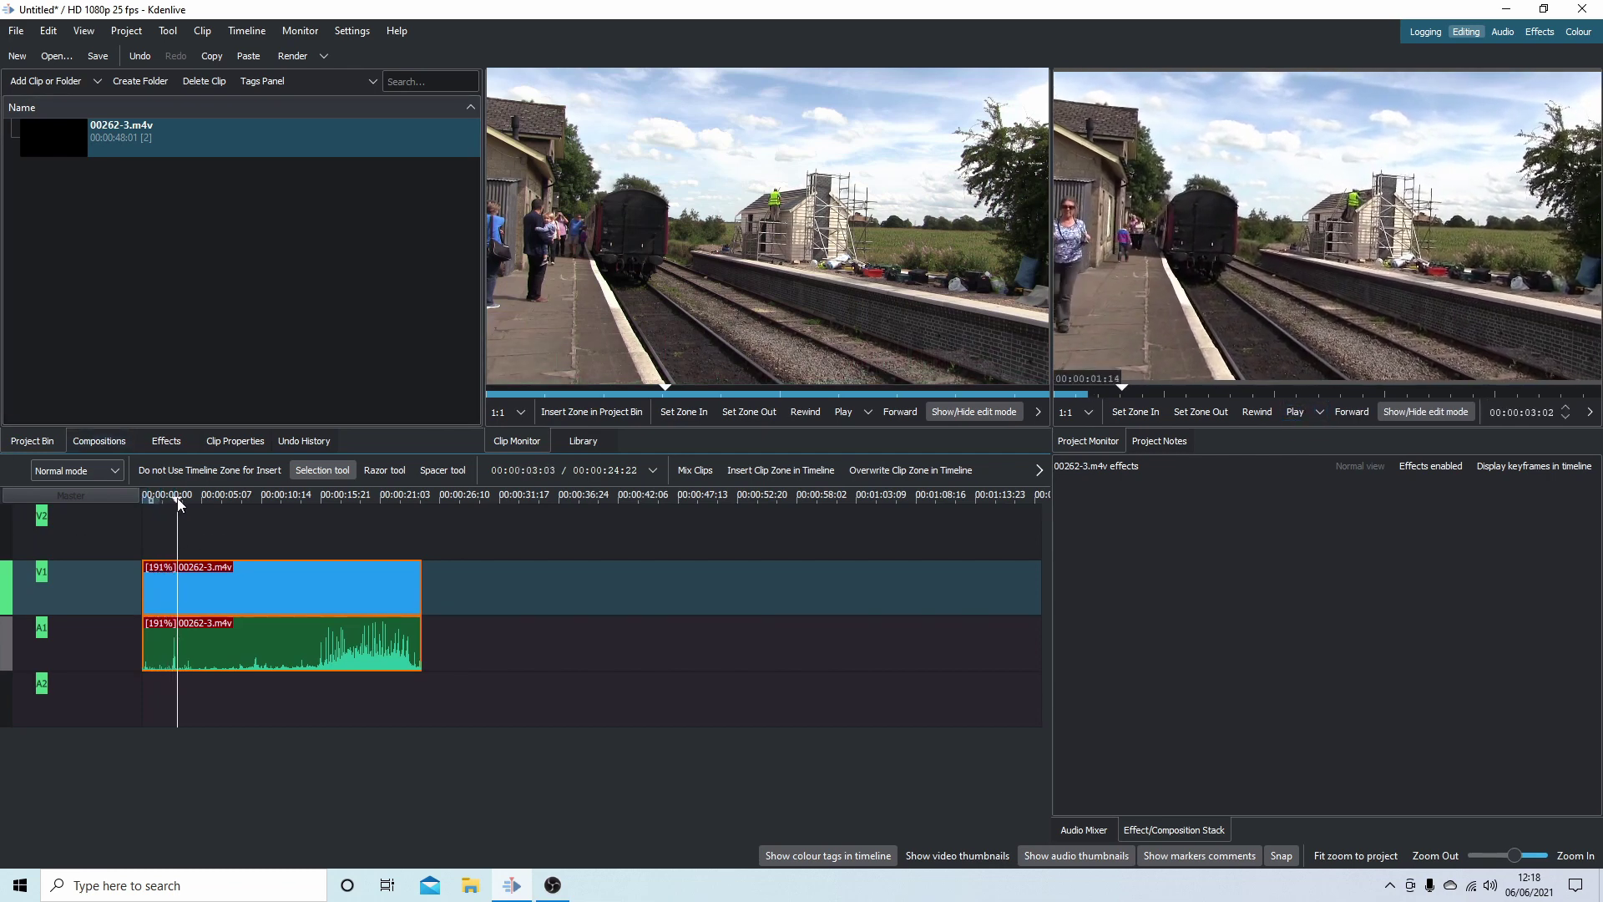
{"action": "left_click_drag", "start_coordinate": [178, 501], "coordinate": [130, 505]}
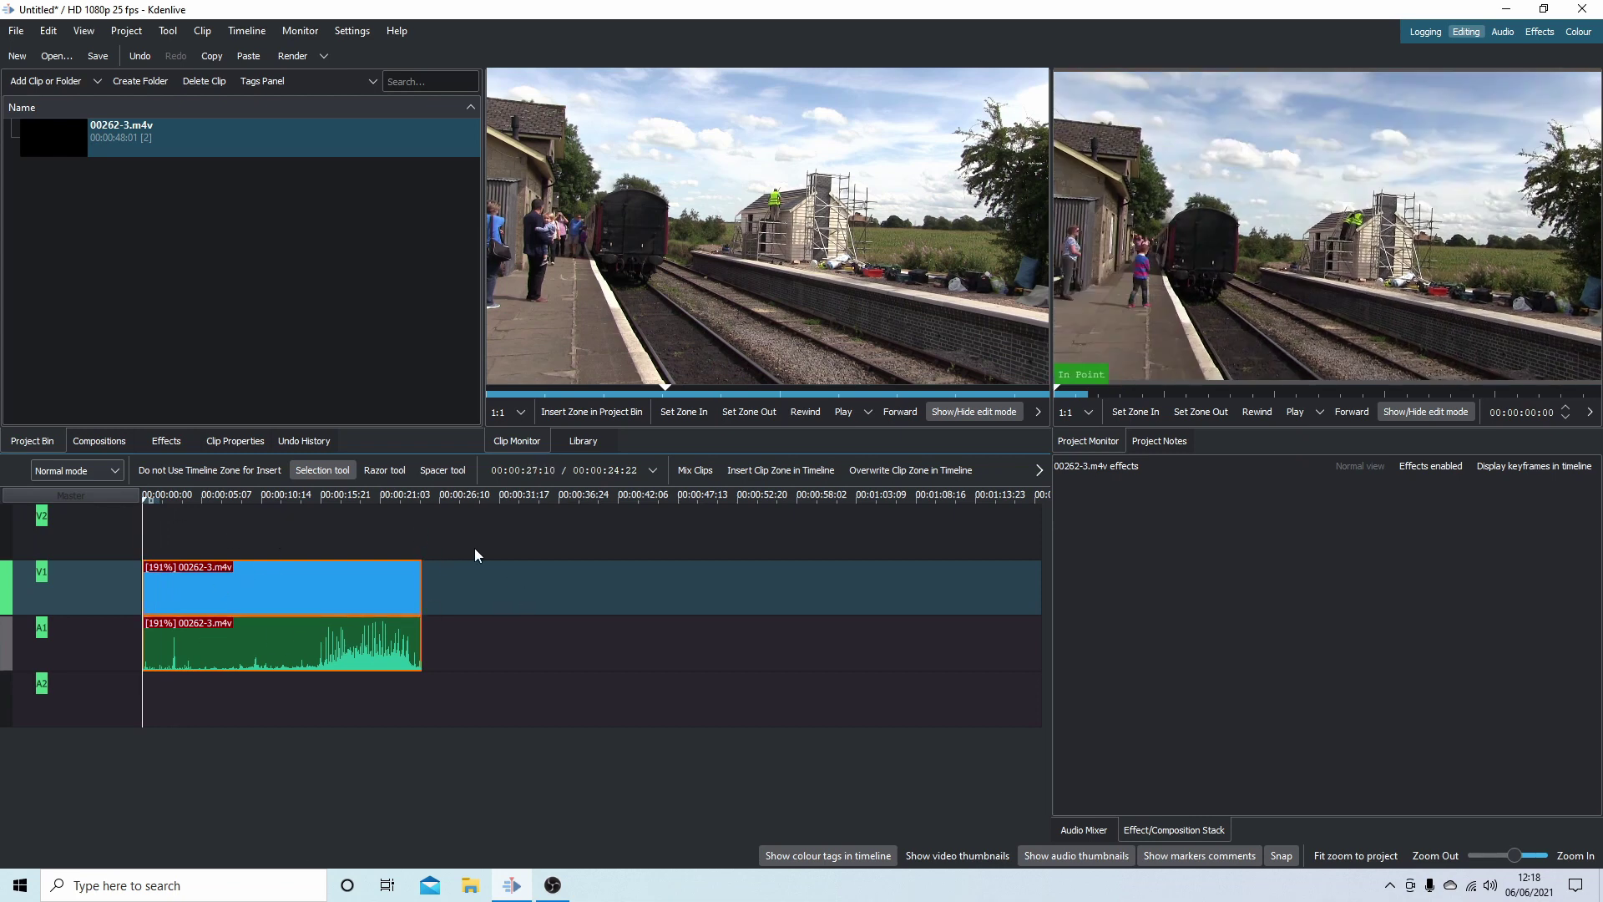
Step: Undo the speed change back to the 00:00:47:09 length, preview it, then scrub to about 23 seconds
{"action": "key", "text": "ctrl+z"}
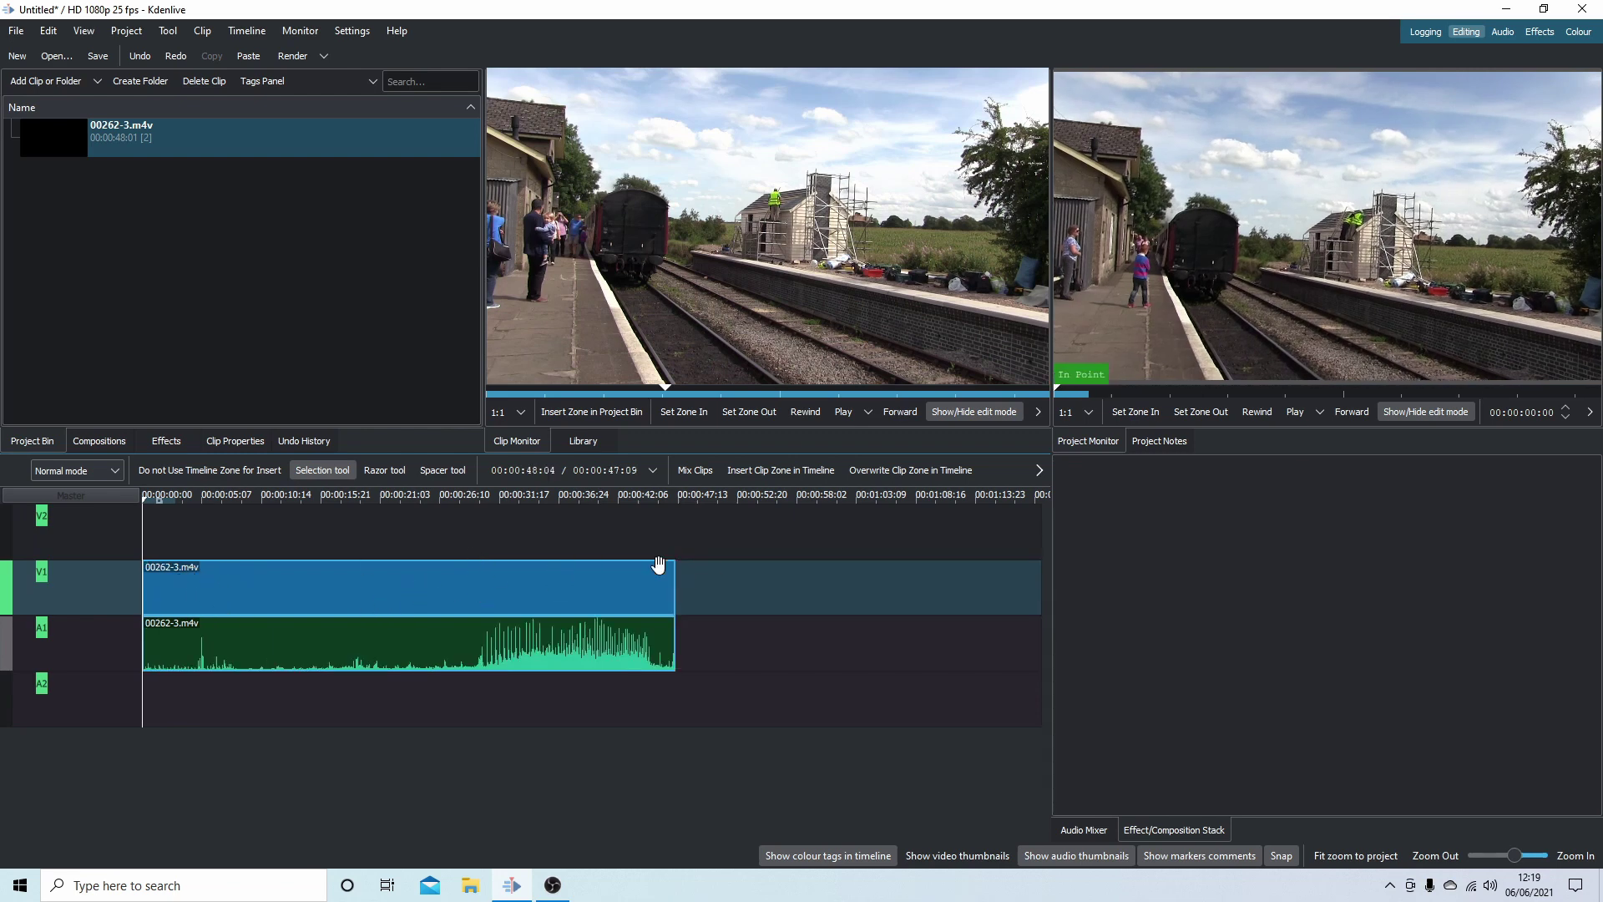
{"action": "left_click", "coordinate": [1296, 412]}
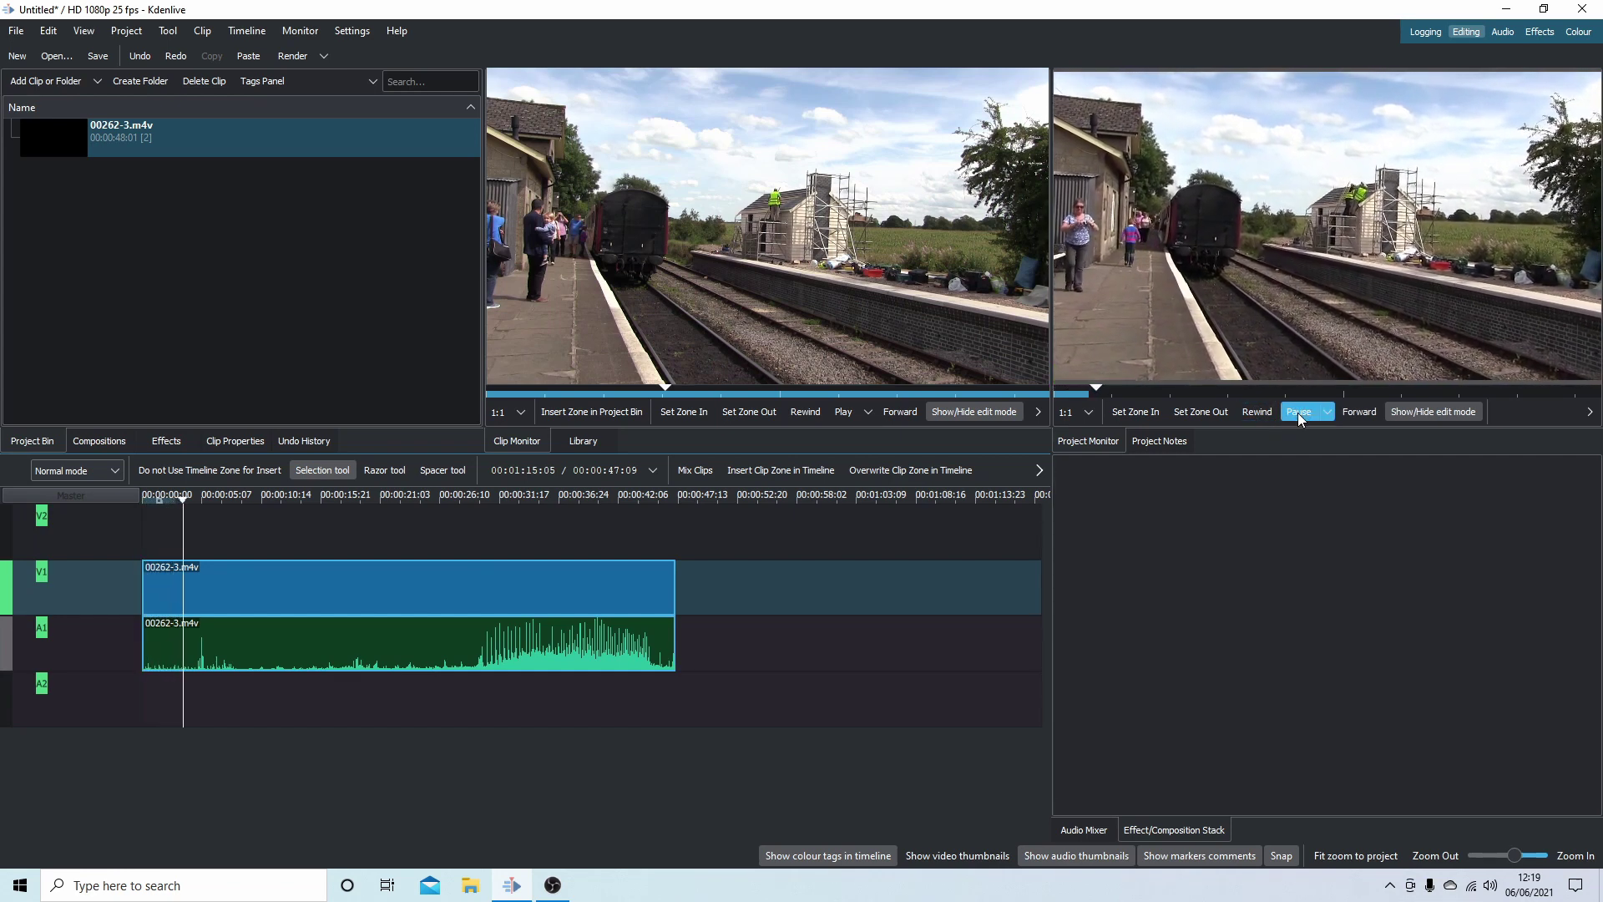
{"action": "left_click", "coordinate": [1298, 413]}
{"action": "left_click_drag", "start_coordinate": [189, 500], "coordinate": [411, 513]}
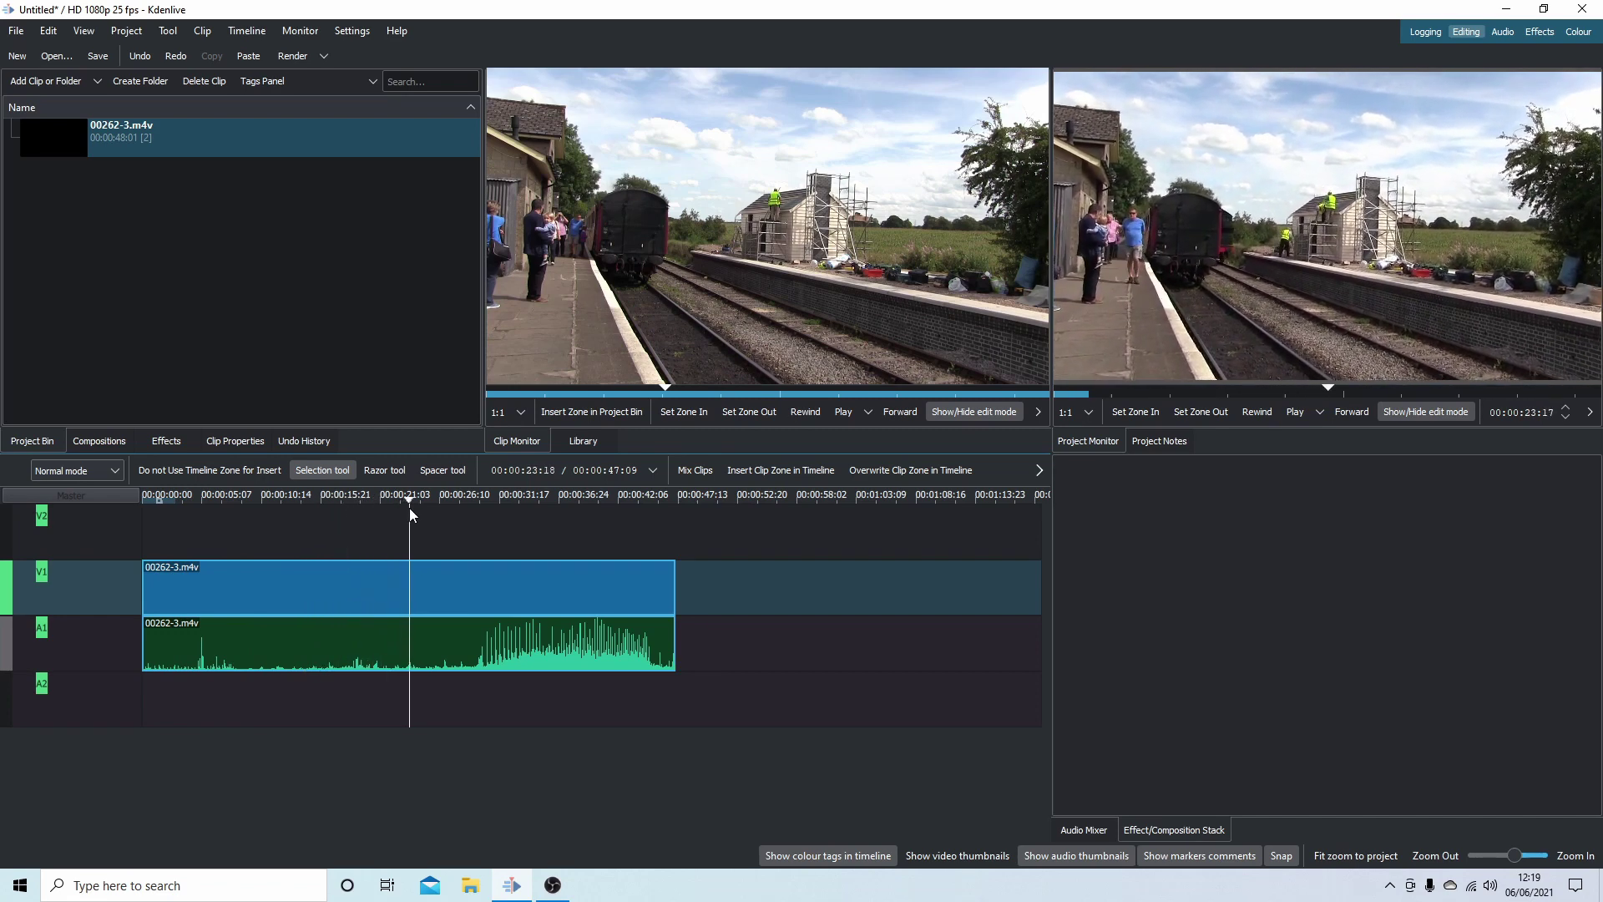
Step: Split the train clip at about 21 and 33 seconds, then move the first piece up to V2/A2
{"action": "left_click", "coordinate": [442, 576]}
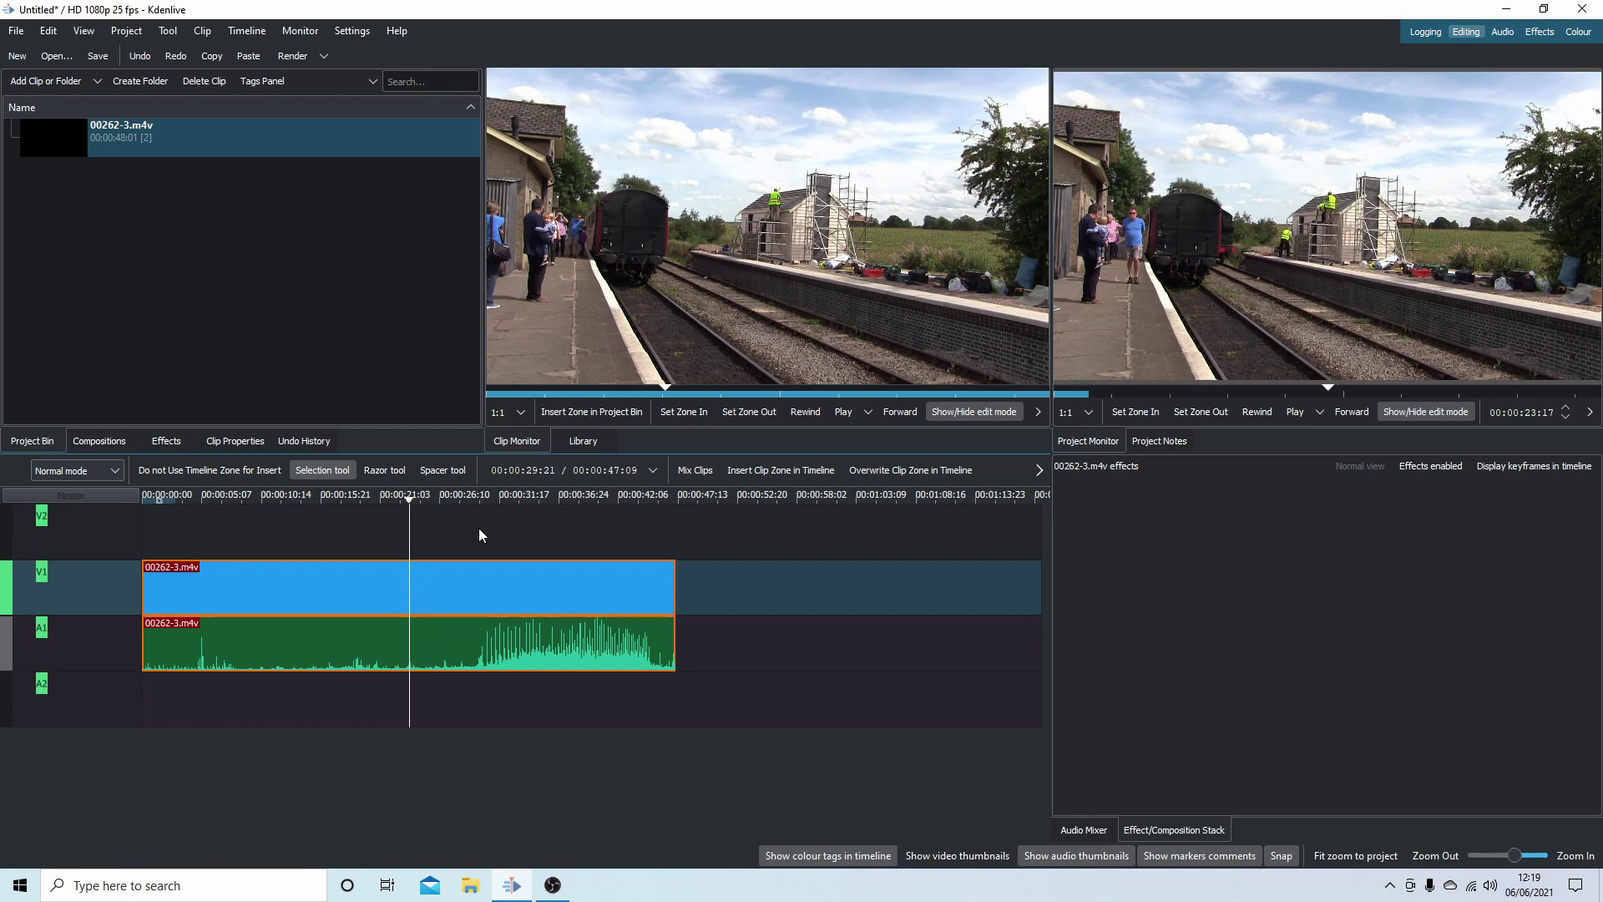
{"action": "key", "text": "shift+r"}
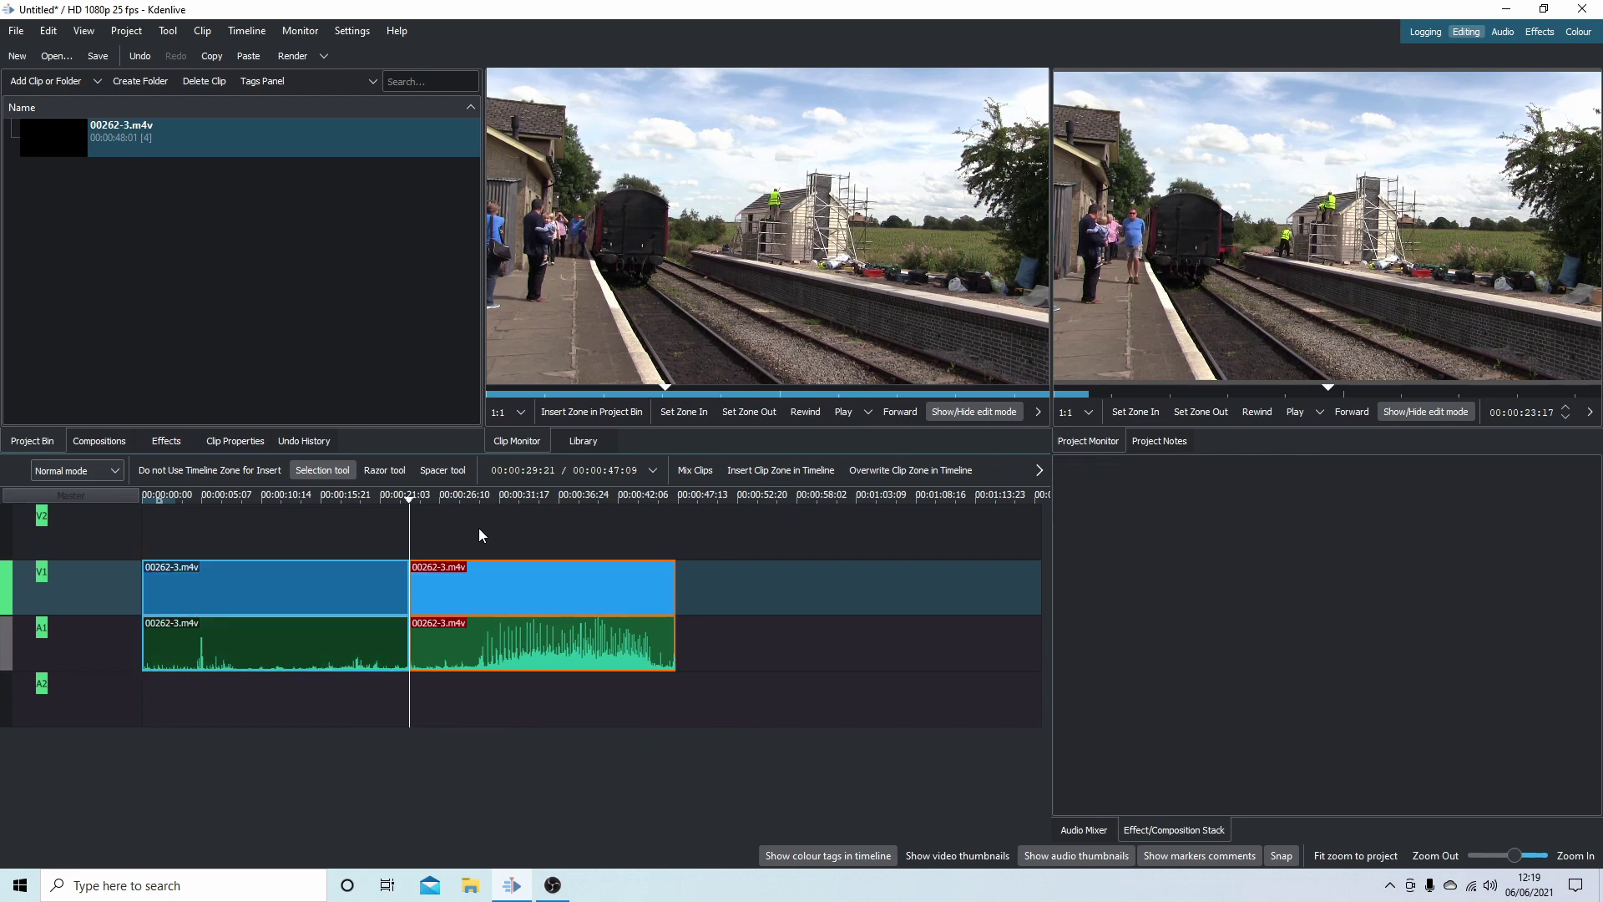
{"action": "left_click", "coordinate": [418, 504]}
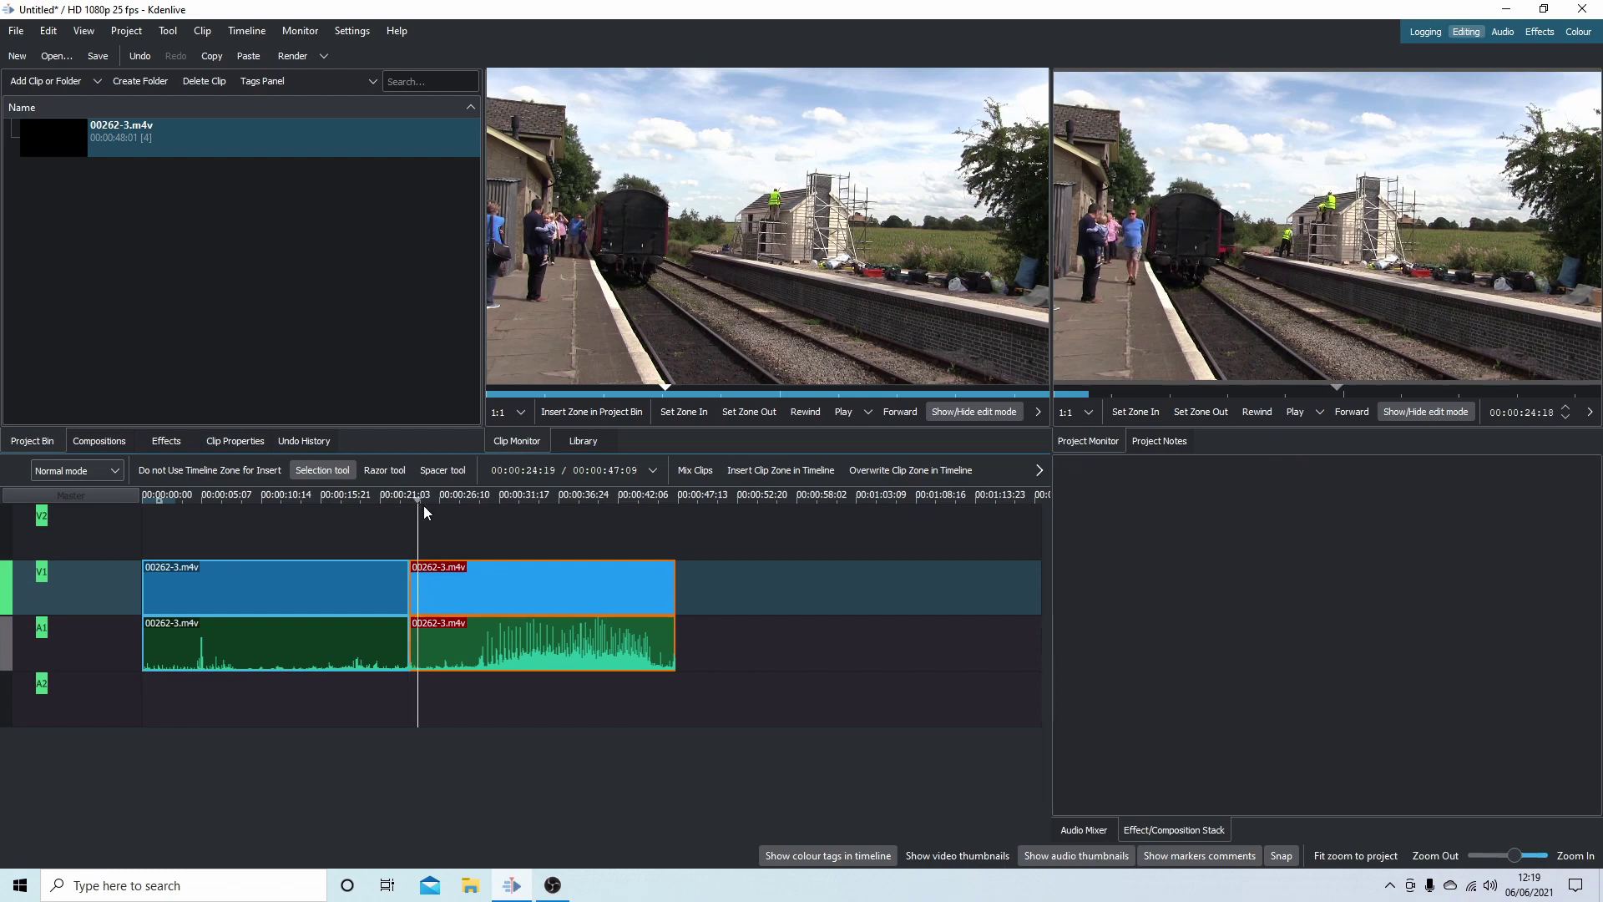
{"action": "left_click_drag", "start_coordinate": [424, 504], "coordinate": [534, 519]}
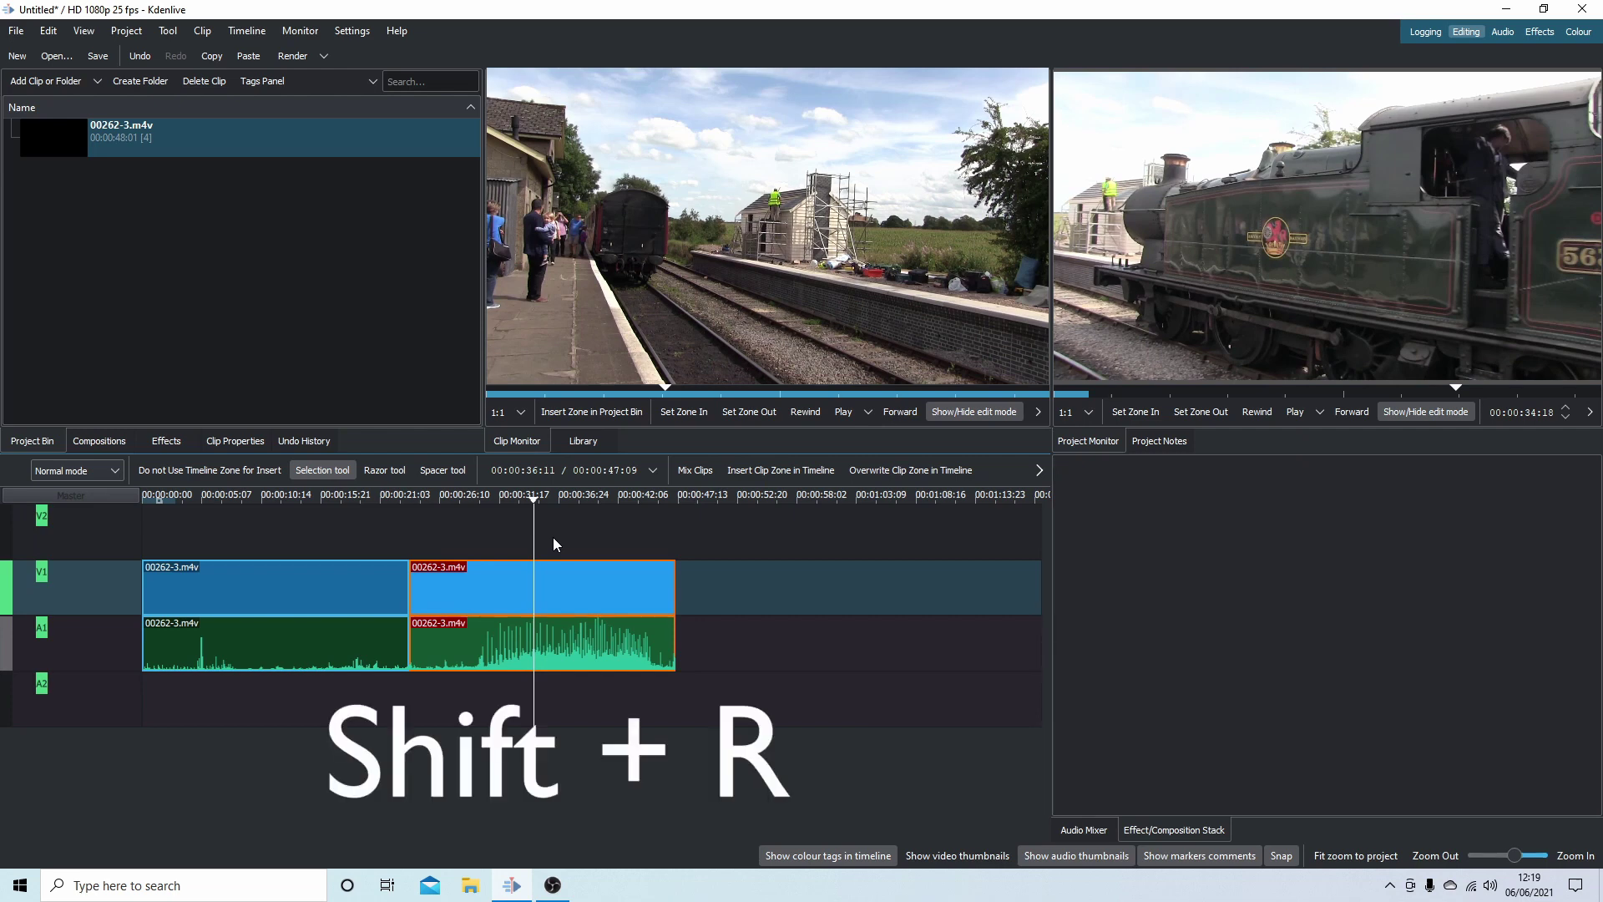
{"action": "key", "text": "shift+r"}
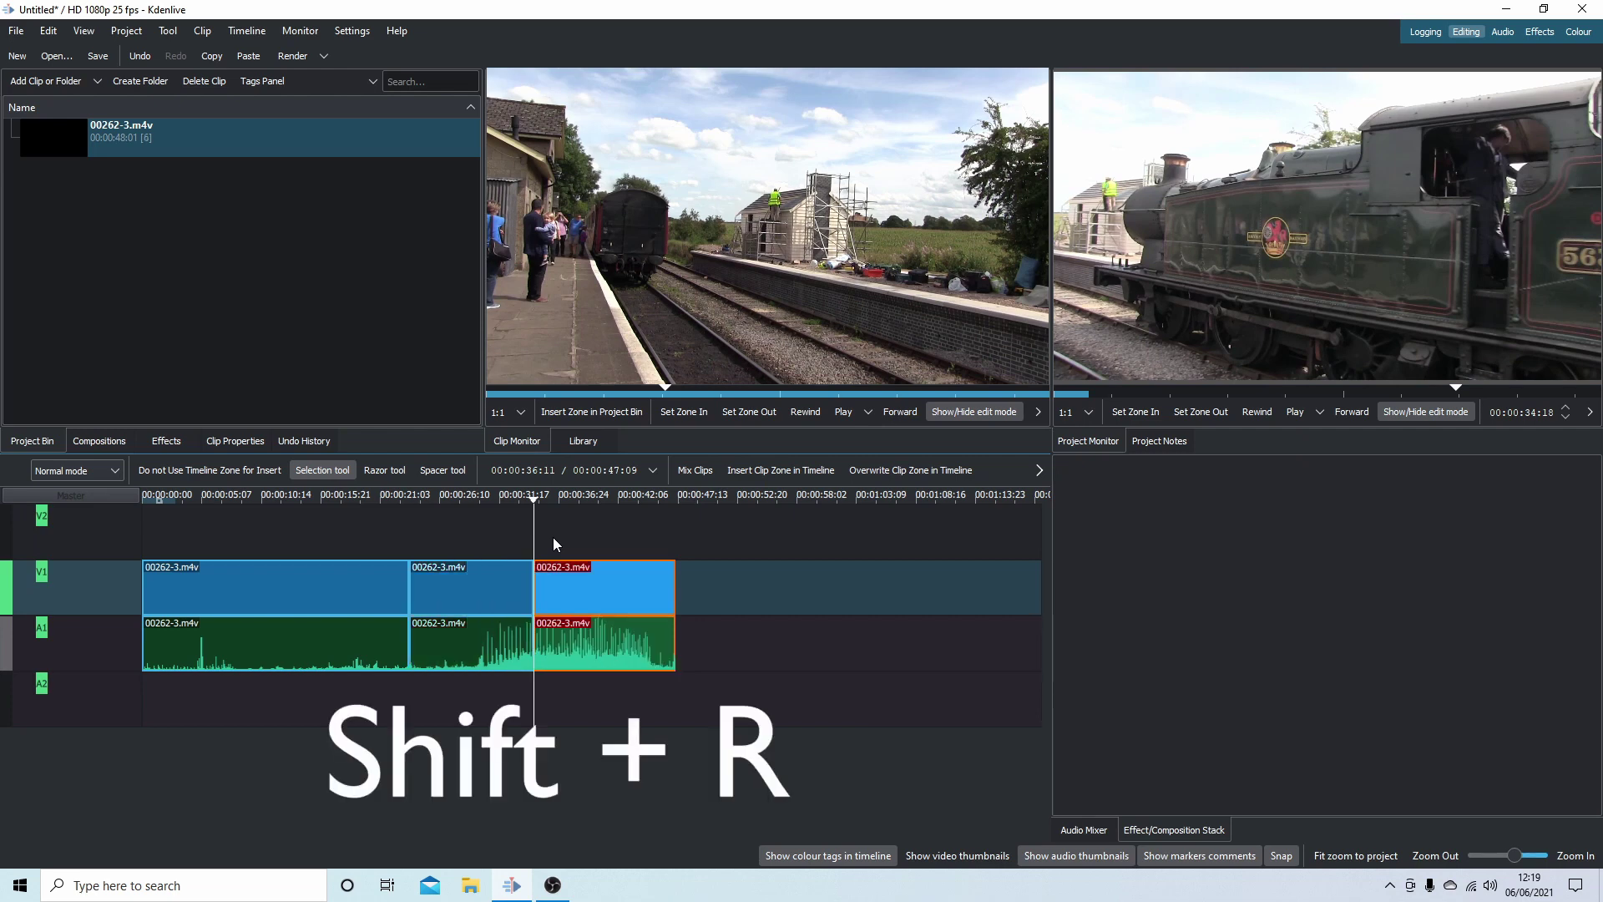
{"action": "left_click", "coordinate": [370, 582]}
{"action": "left_click_drag", "start_coordinate": [369, 582], "coordinate": [371, 559]}
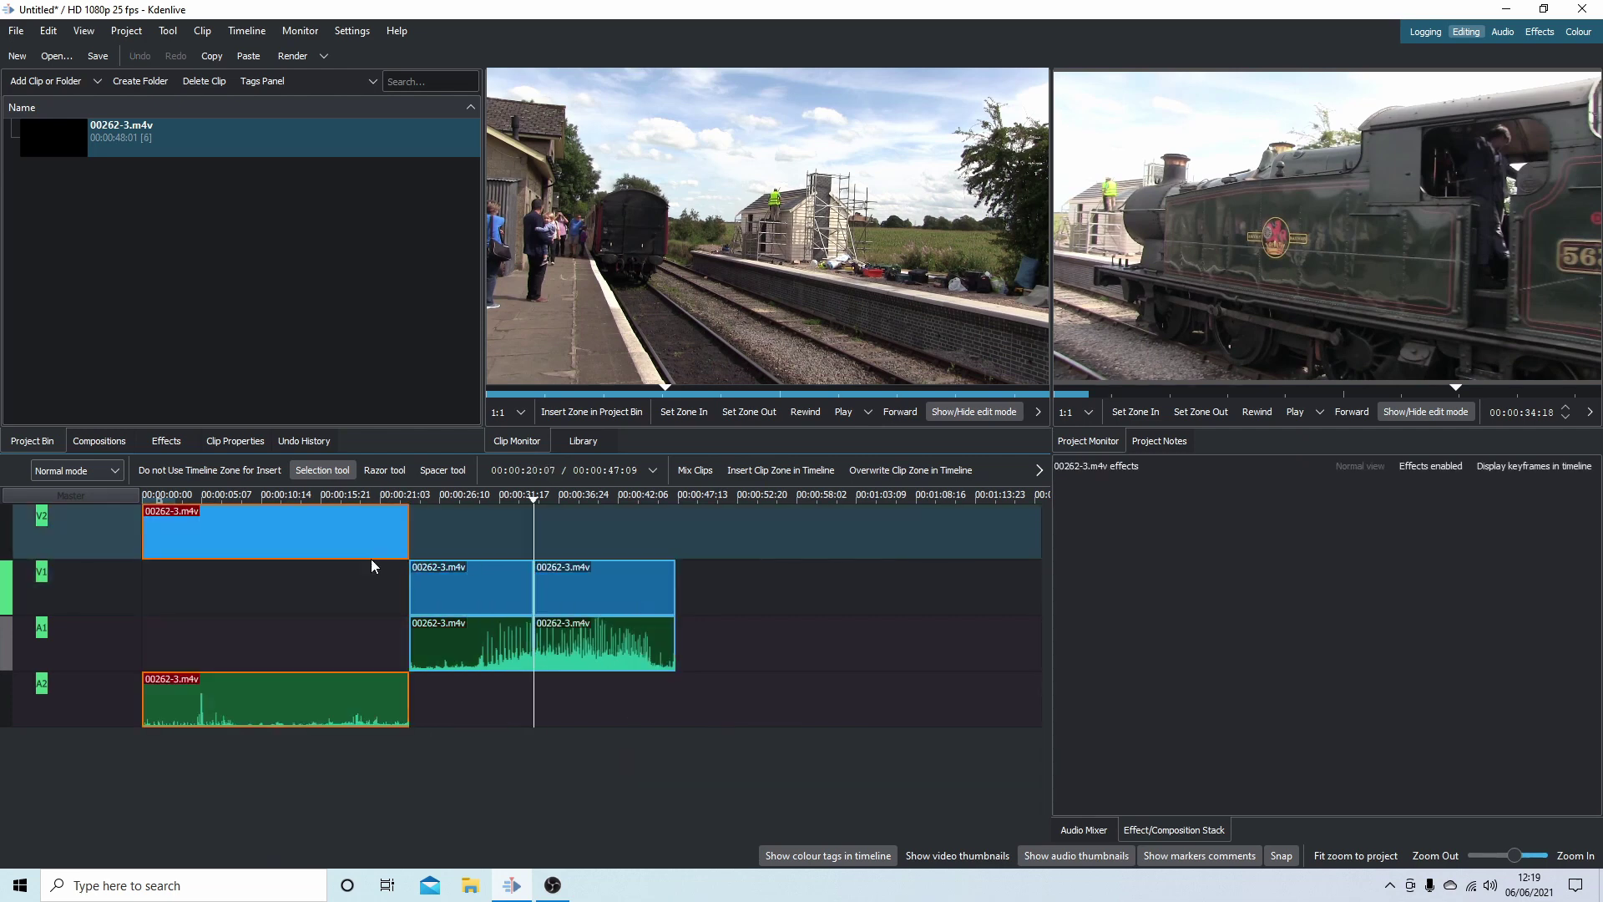
Step: Raise the third piece to V2/A2, shorten the first to 265% speed, and butt the middle piece against it
{"action": "left_click", "coordinate": [609, 570]}
{"action": "left_click_drag", "start_coordinate": [609, 571], "coordinate": [610, 543]}
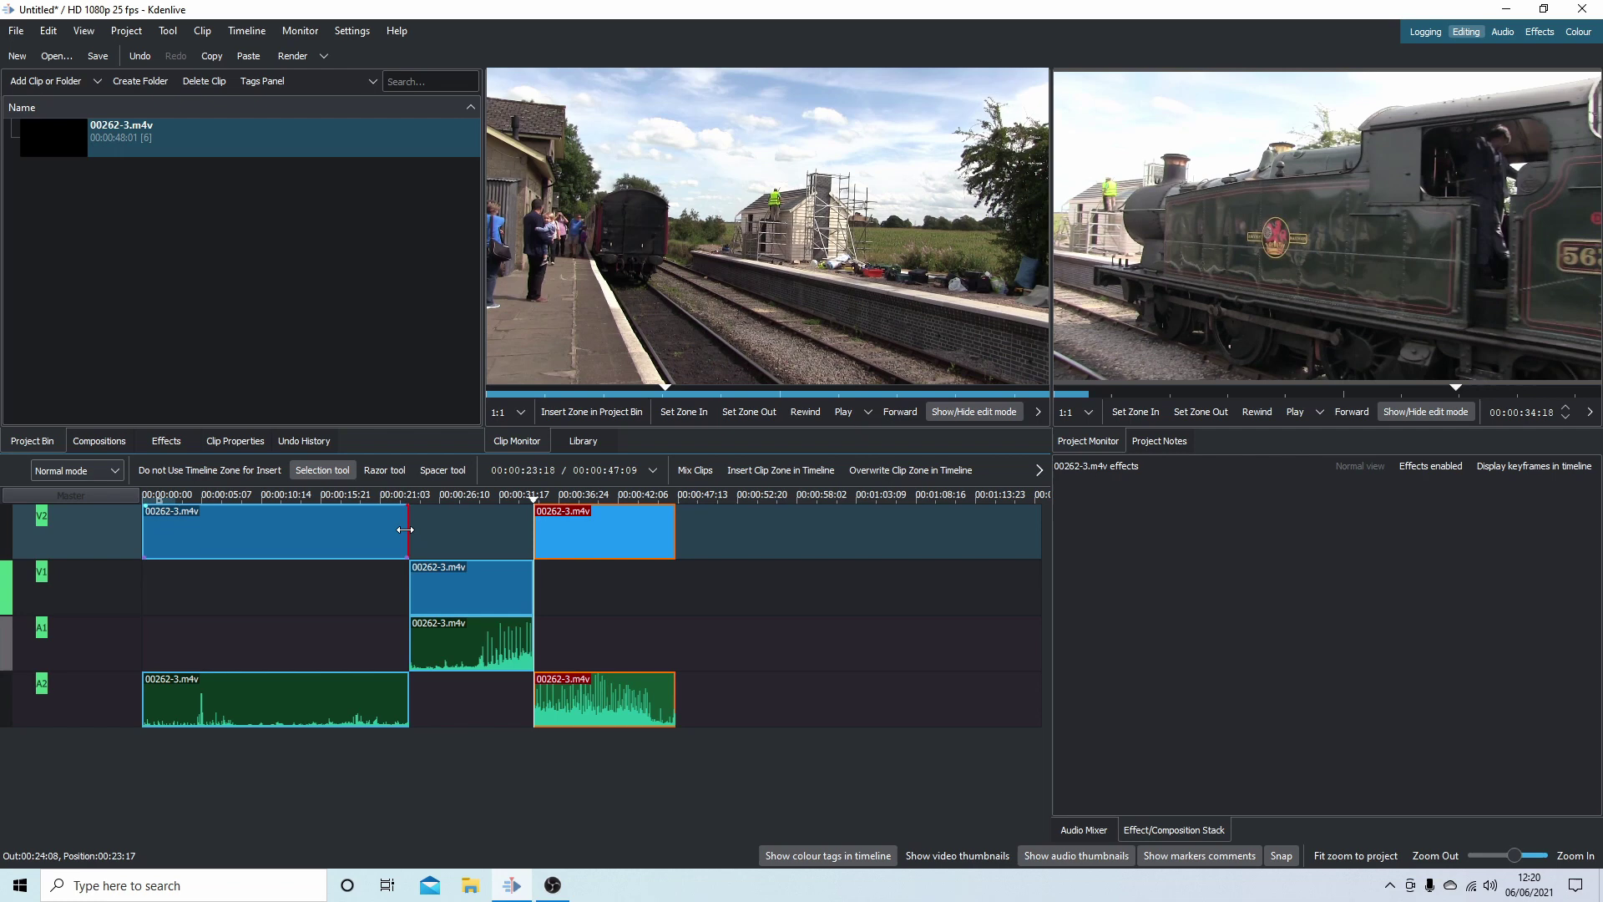
{"action": "left_click_drag", "start_coordinate": [405, 529], "coordinate": [264, 528]}
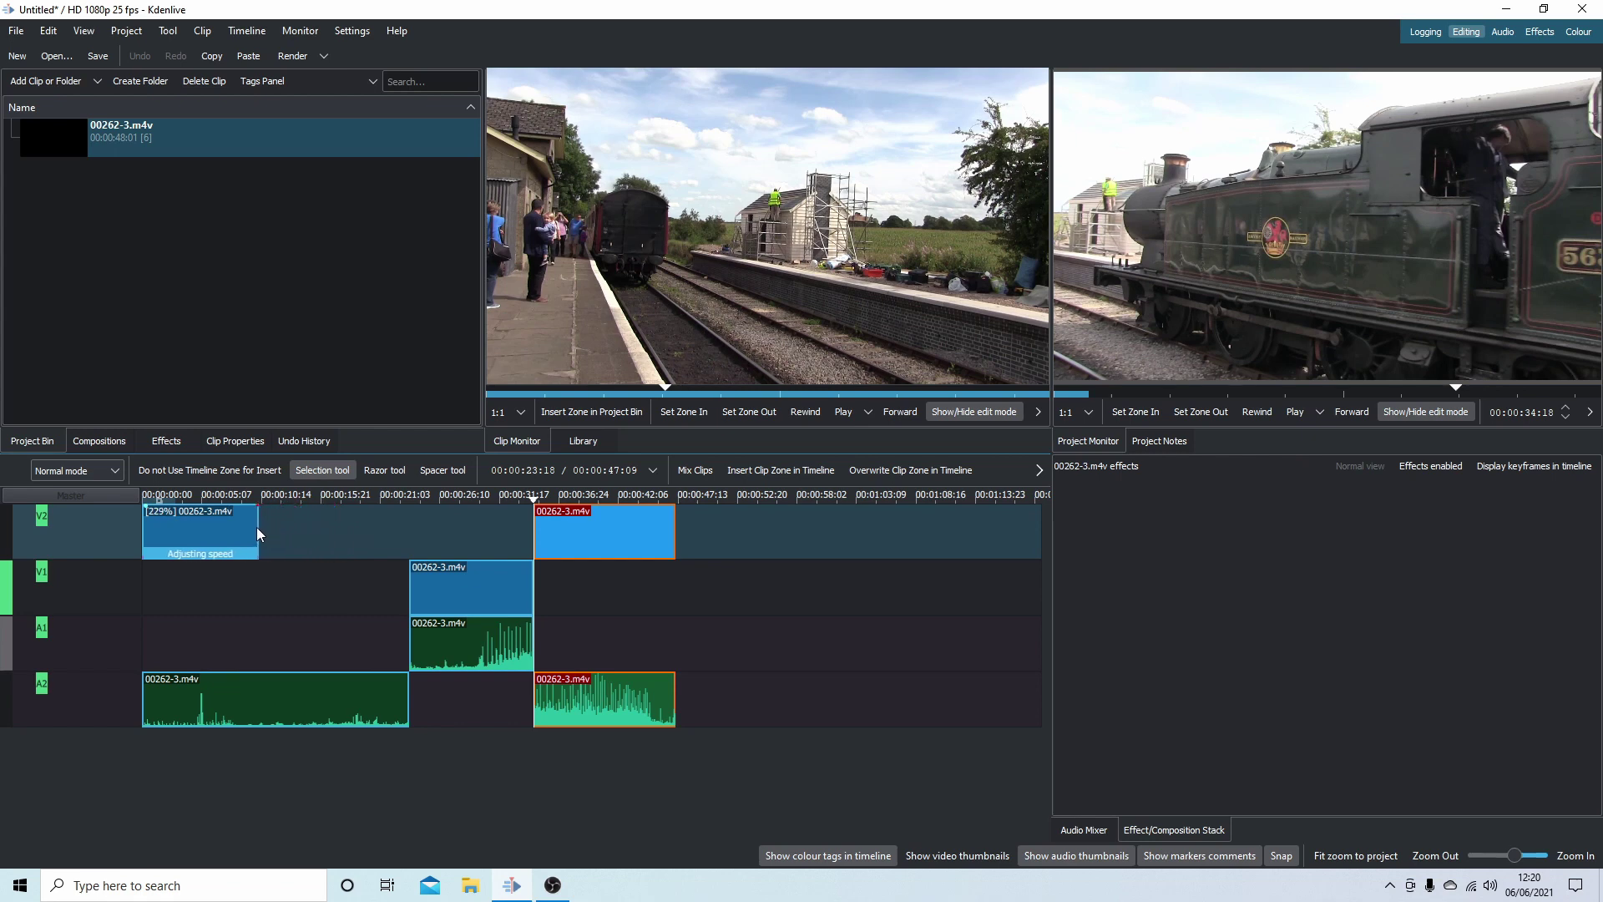
{"action": "left_click_drag", "start_coordinate": [252, 528], "coordinate": [241, 529]}
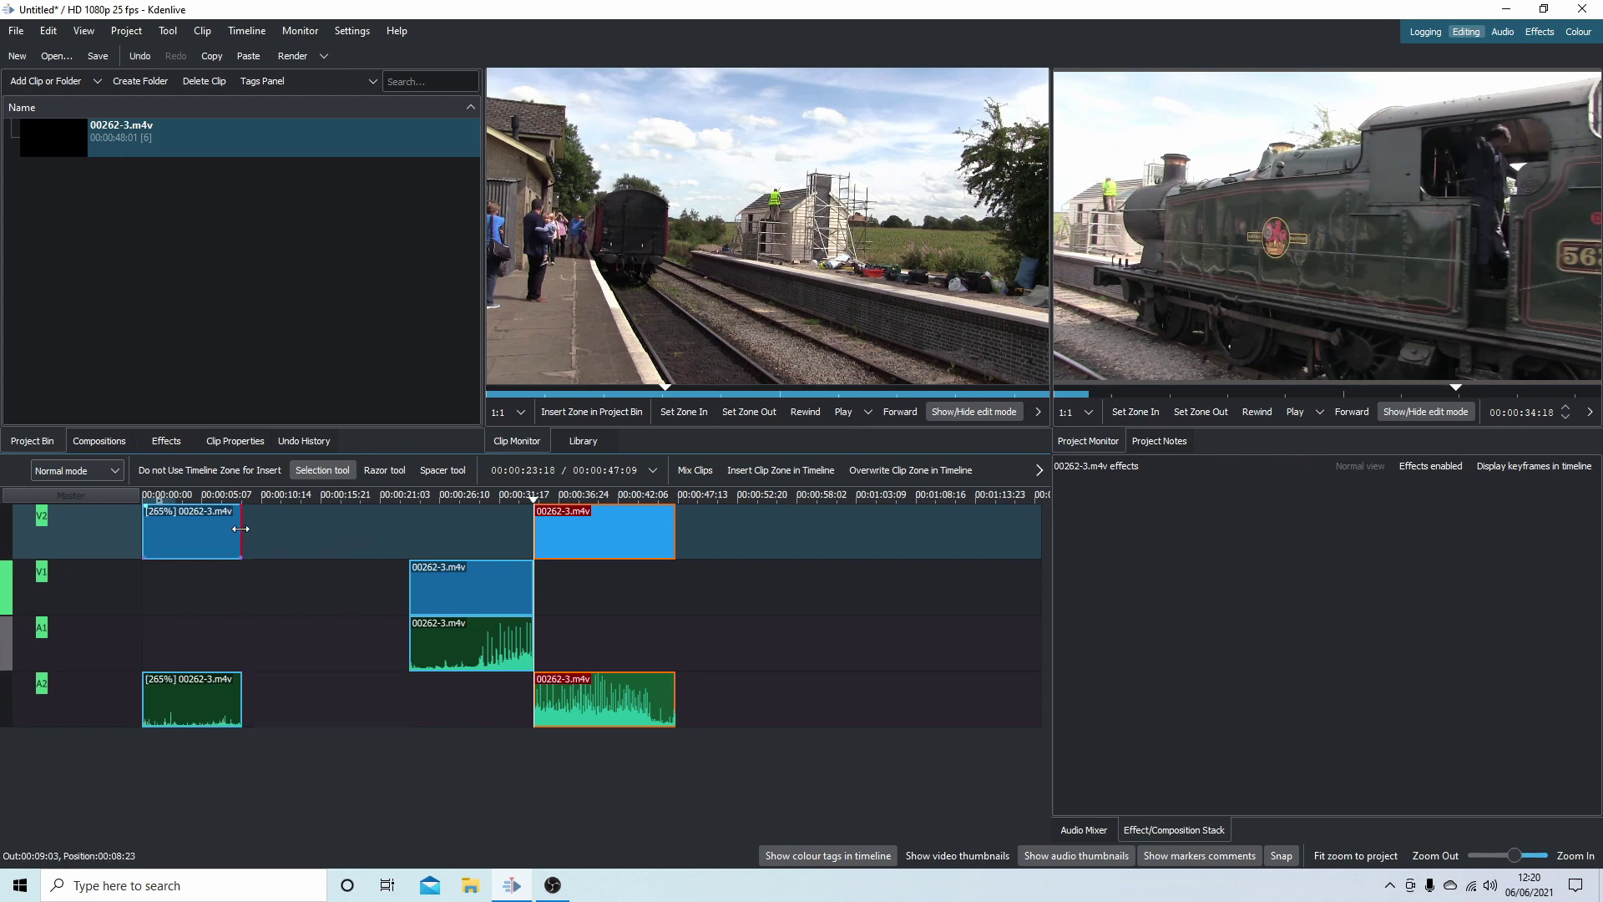
{"action": "left_click_drag", "start_coordinate": [443, 579], "coordinate": [281, 575]}
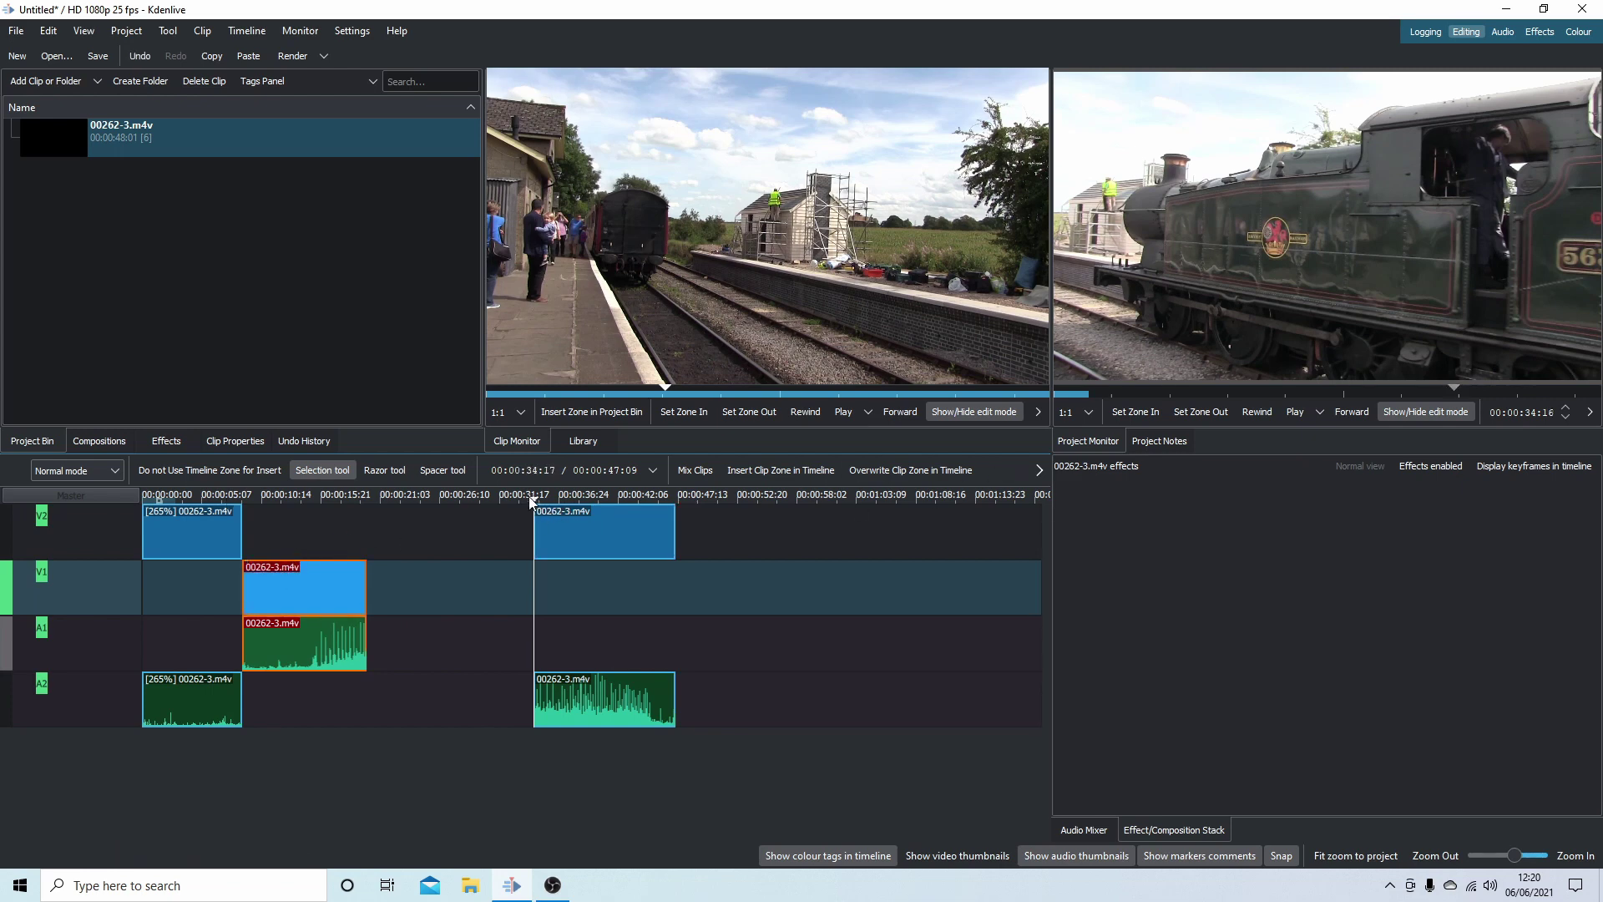
Step: Play the edit from Home, then butt the V2 third piece against the middle piece, ending near 32 seconds
{"action": "key", "text": "Home"}
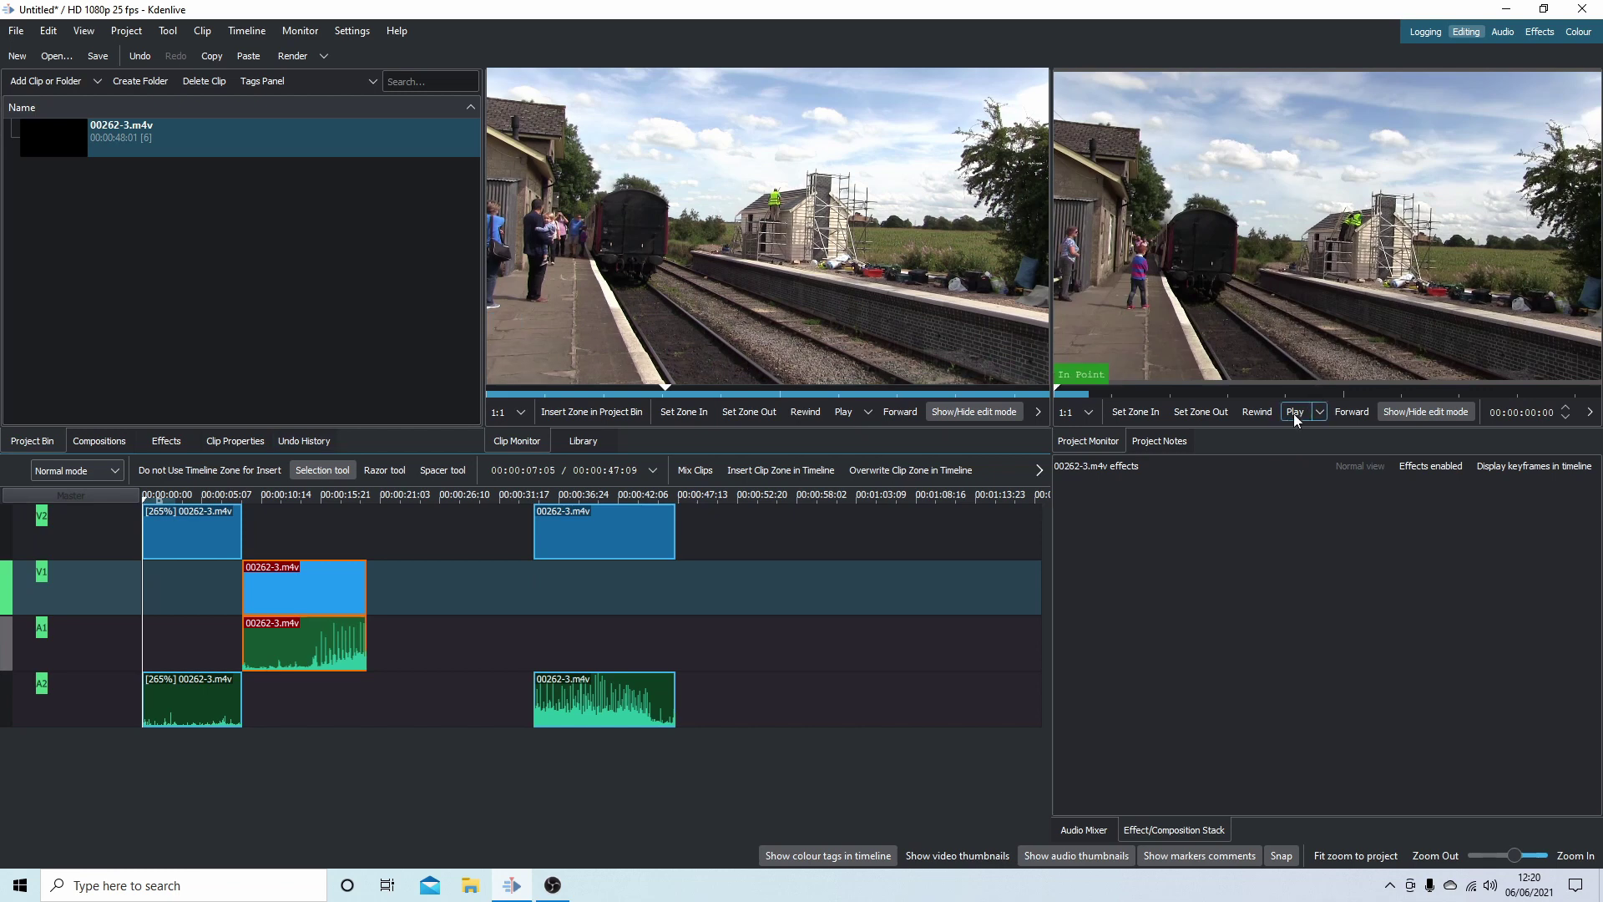
{"action": "left_click", "coordinate": [1290, 412]}
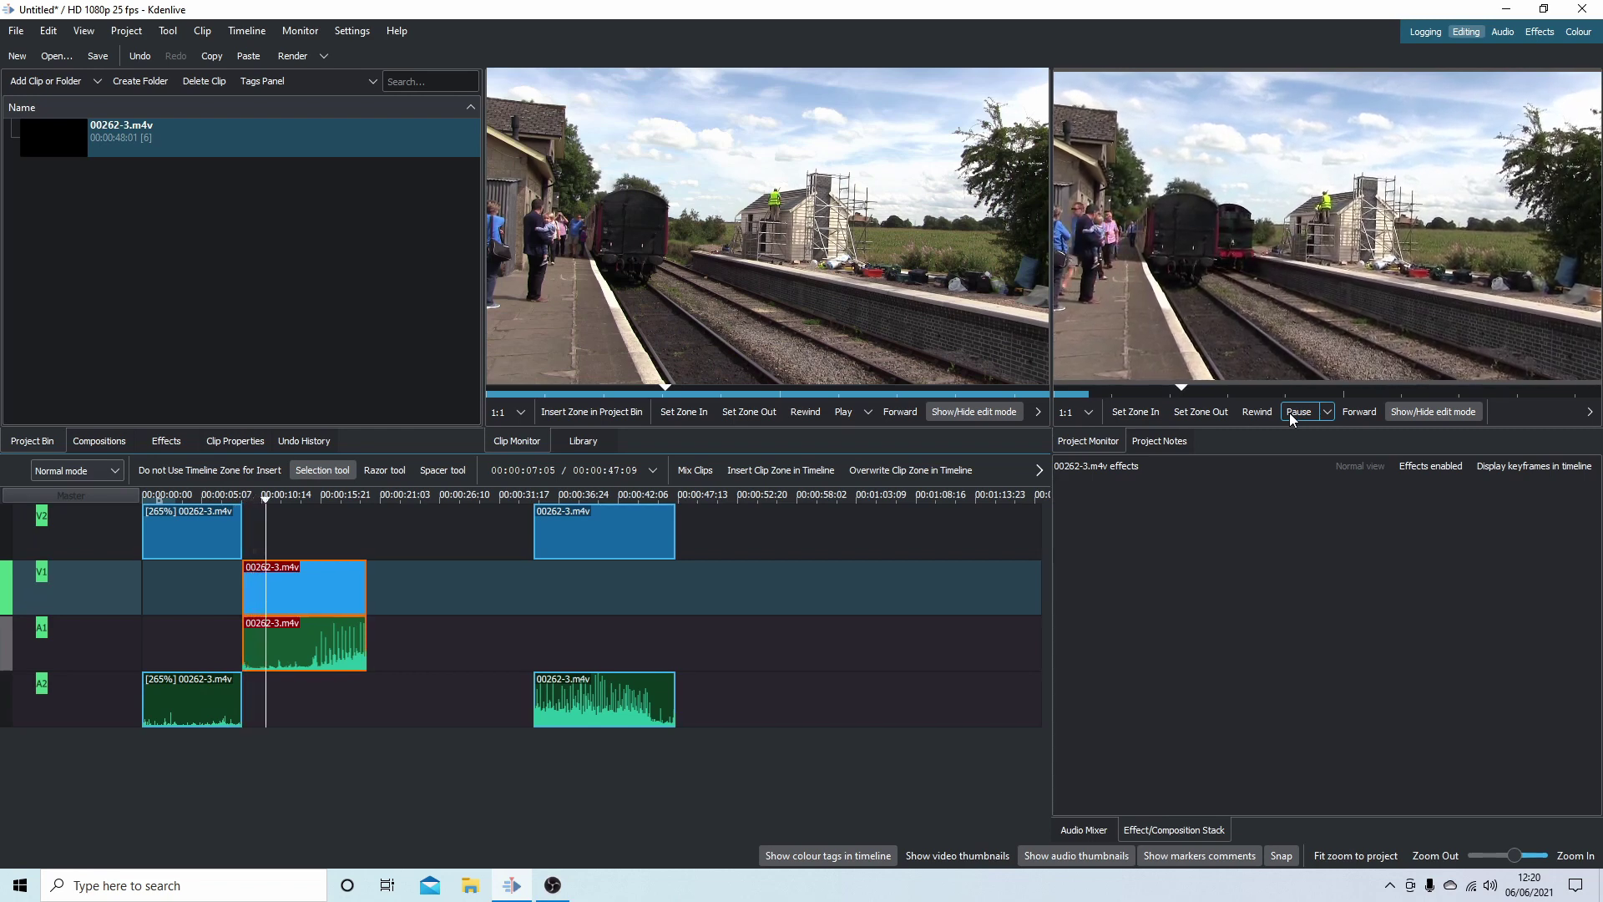
{"action": "left_click", "coordinate": [1290, 413]}
{"action": "left_click_drag", "start_coordinate": [614, 540], "coordinate": [432, 540]}
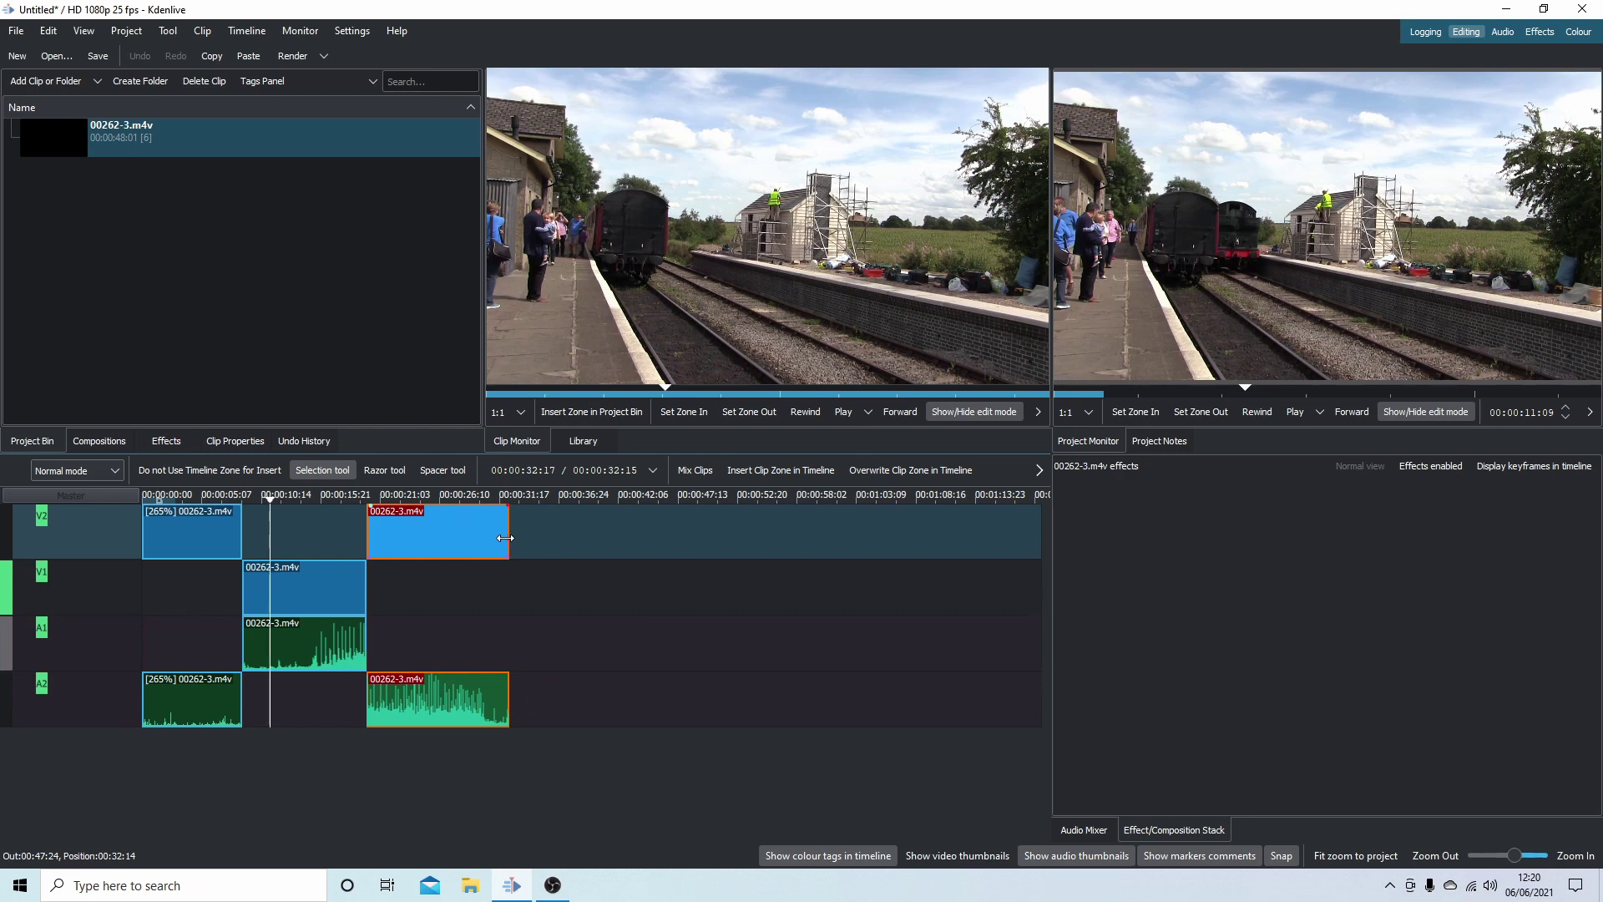
Step: Stretch the last V2 piece to 47% speed (about 26 seconds long) and play it back
{"action": "left_click_drag", "start_coordinate": [505, 538], "coordinate": [669, 545]}
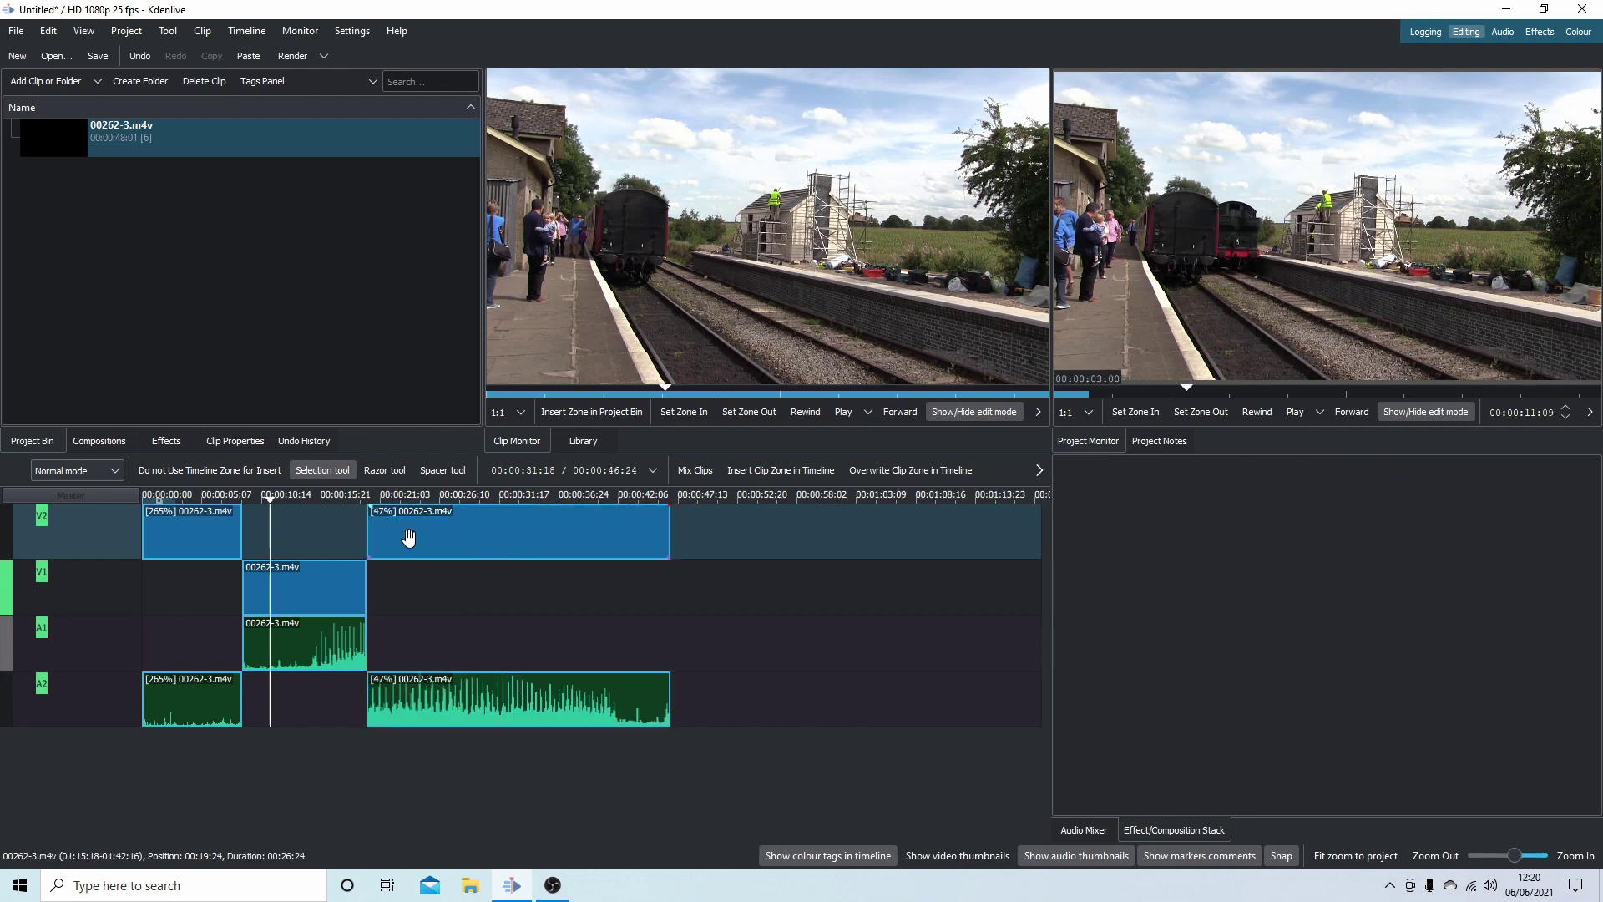
{"action": "left_click", "coordinate": [1296, 419]}
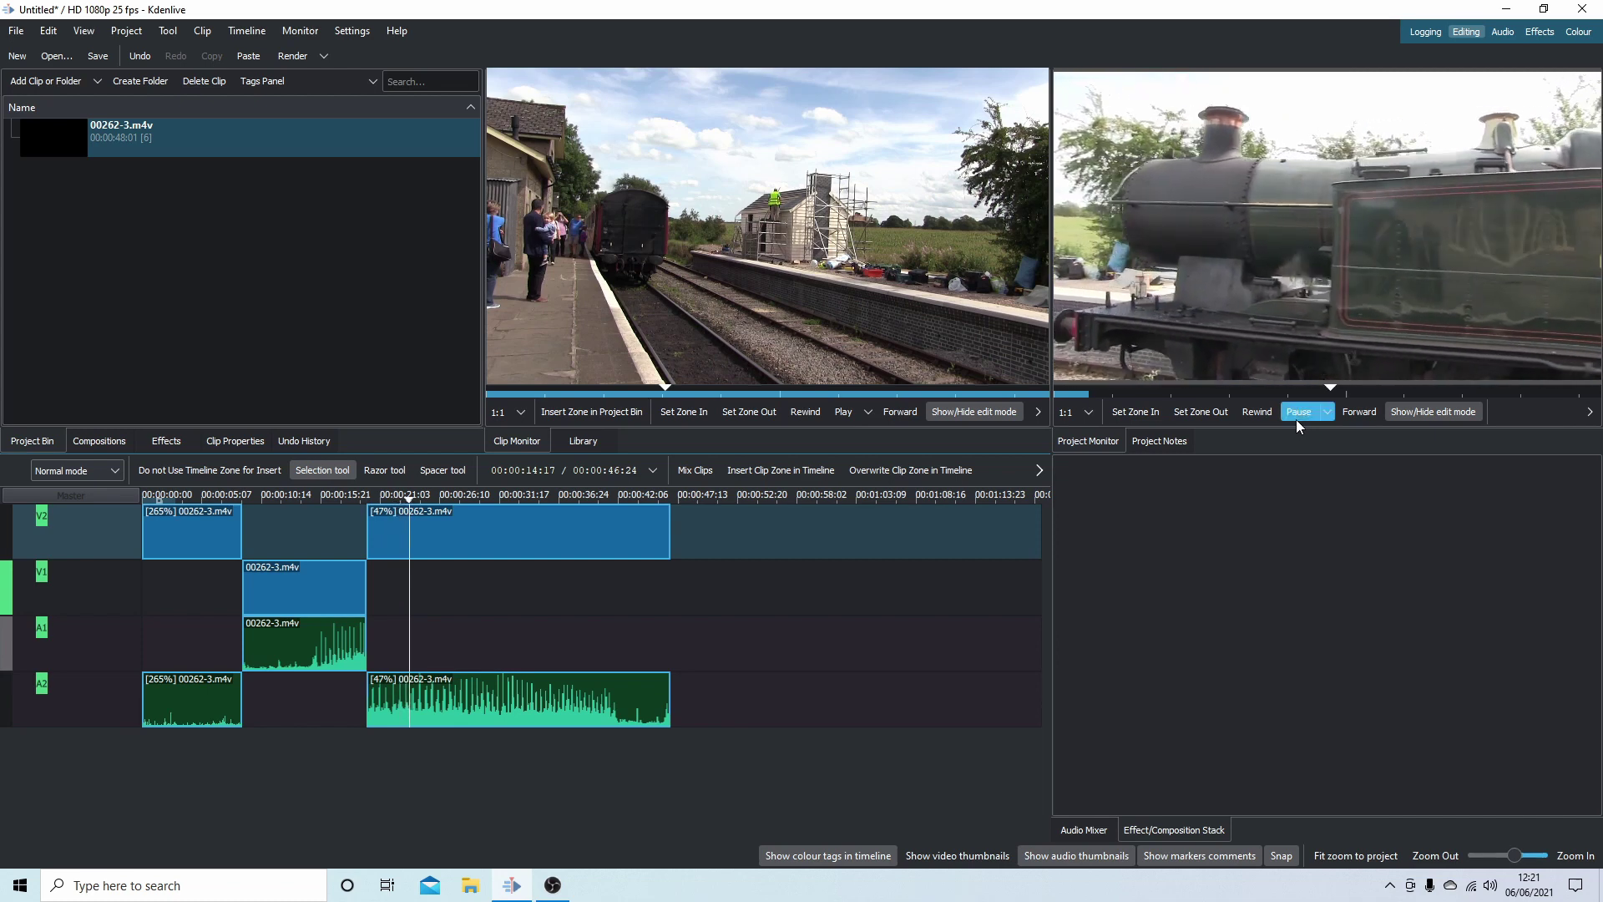
{"action": "left_click", "coordinate": [1296, 416]}
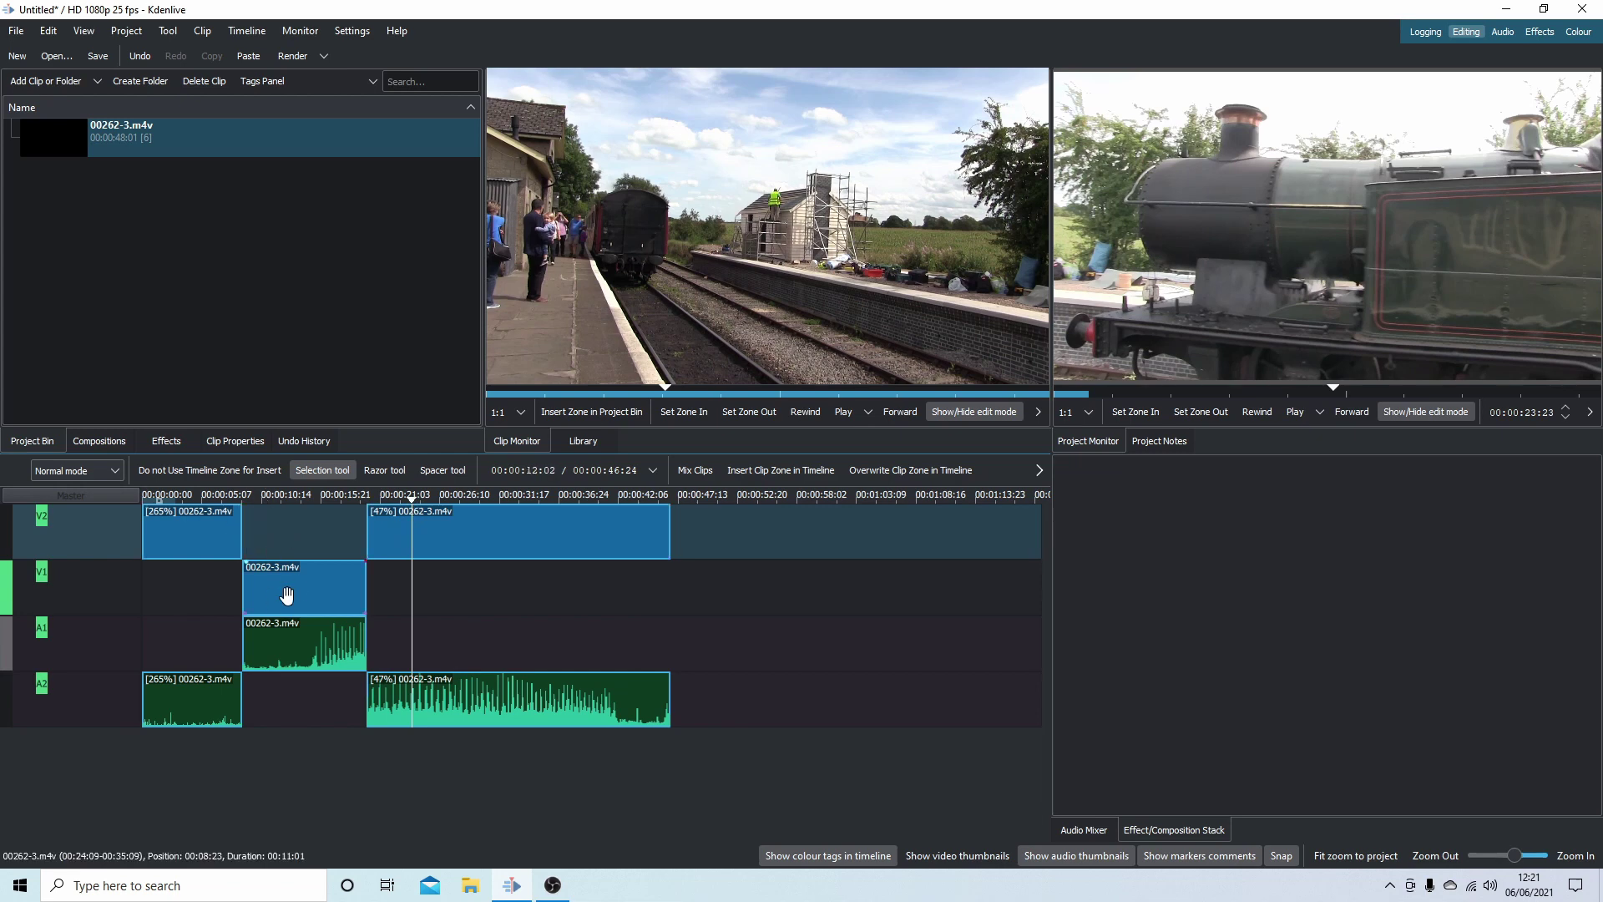
{"action": "right_click", "coordinate": [202, 533]}
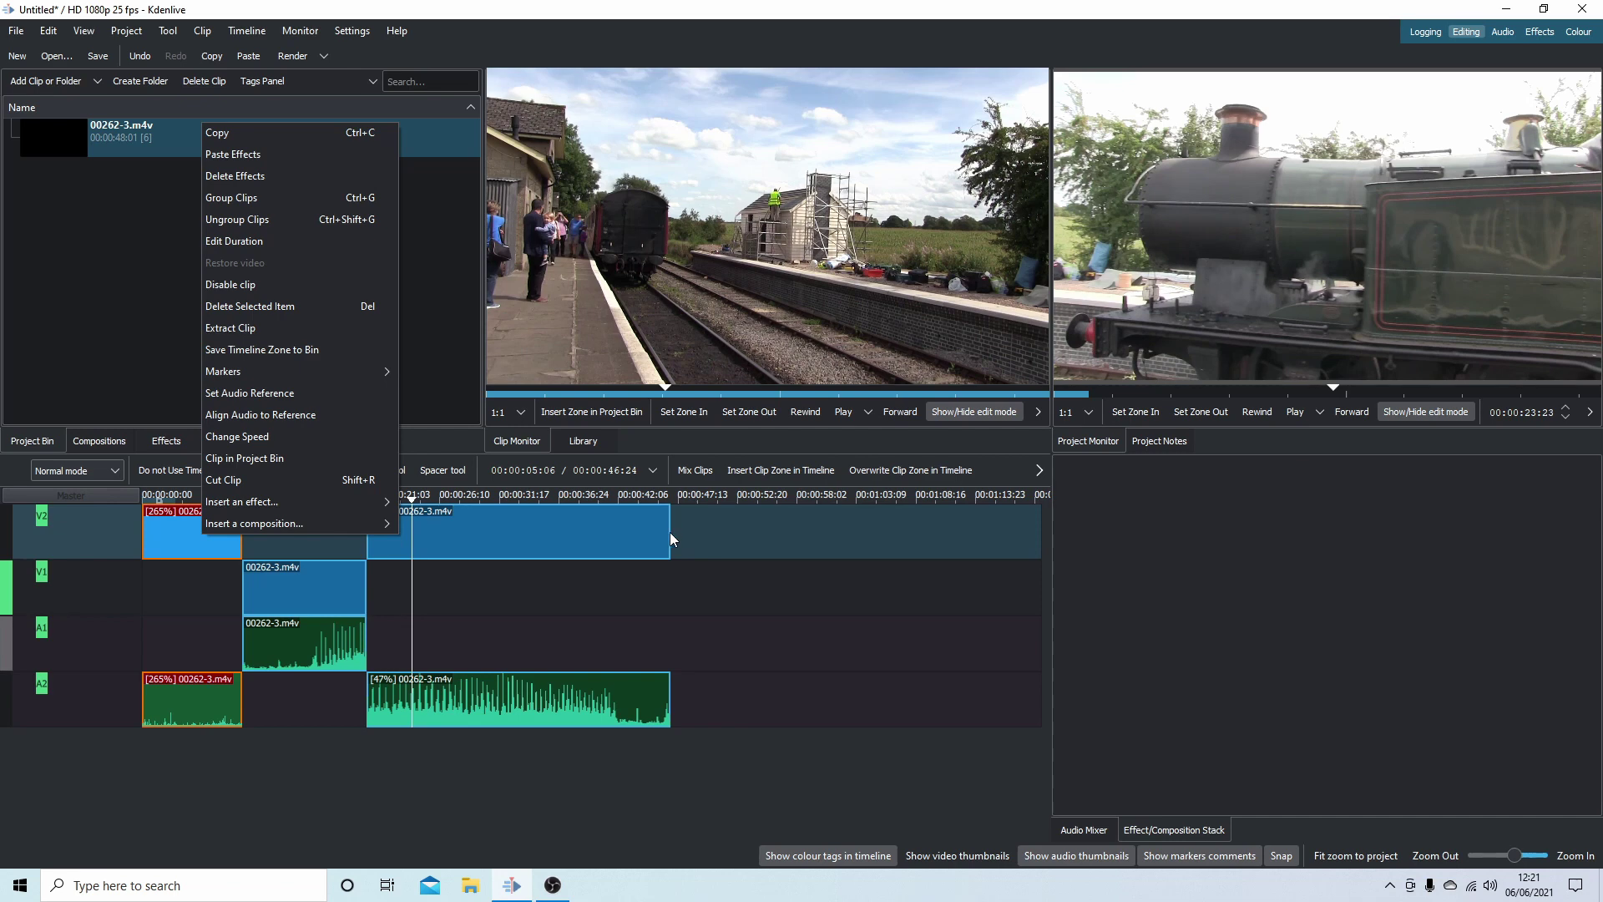
{"action": "left_click", "coordinate": [694, 537]}
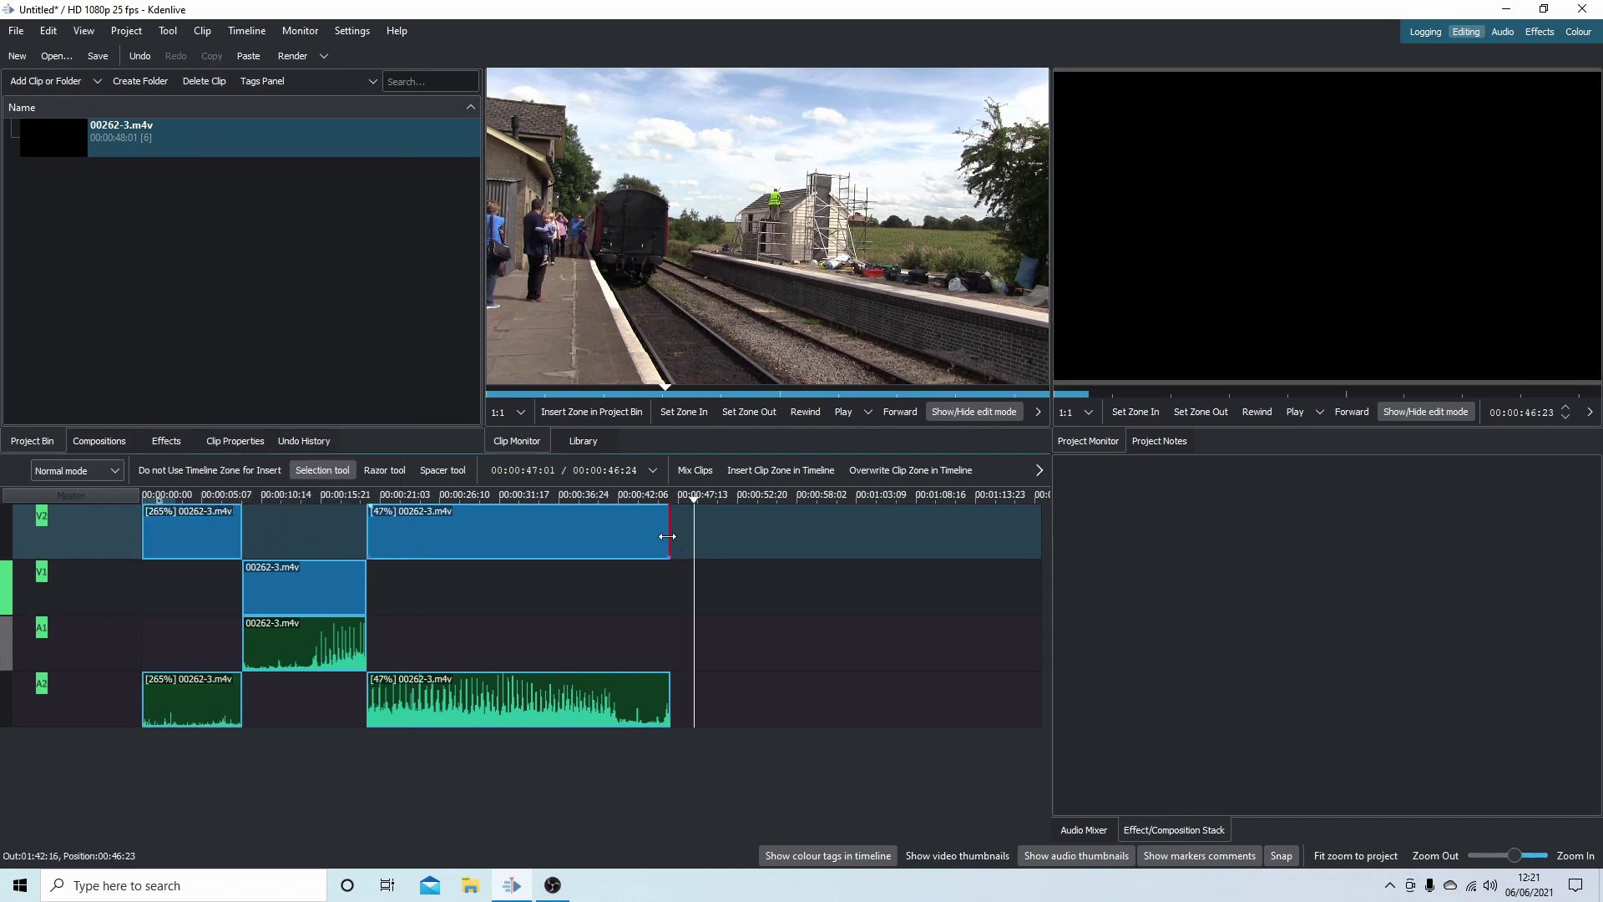
{"action": "mouse_move", "coordinate": [667, 536]}
{"action": "left_mouse_down"}
{"action": "mouse_move", "coordinate": [619, 545]}
{"action": "mouse_move", "coordinate": [650, 541]}
{"action": "left_mouse_up"}
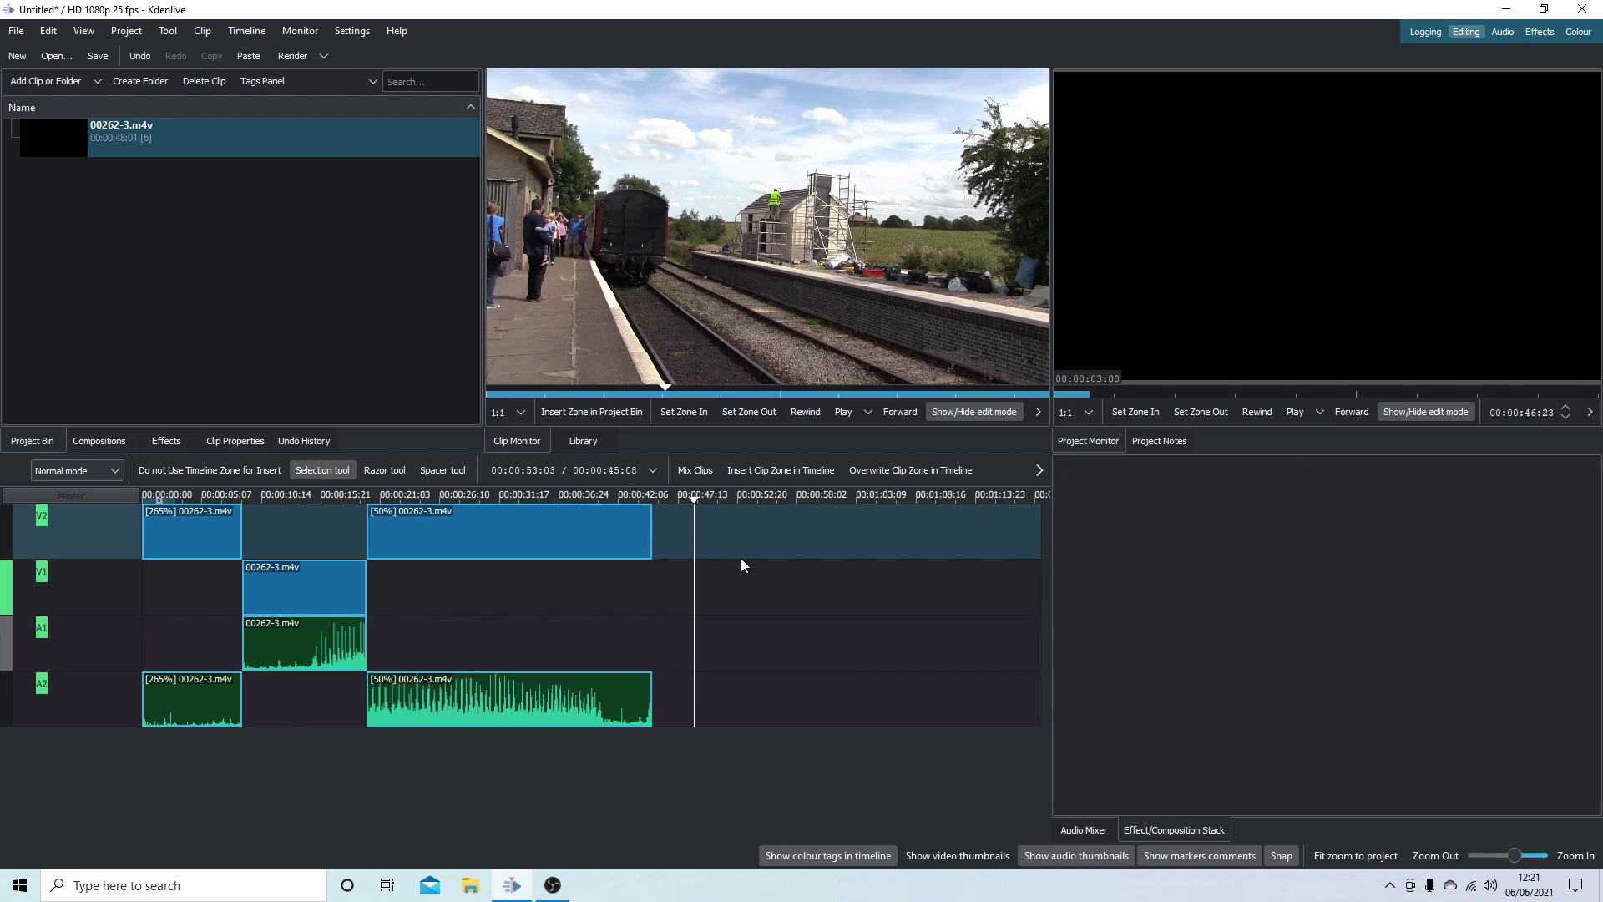
{"action": "key", "text": "ctrl+z"}
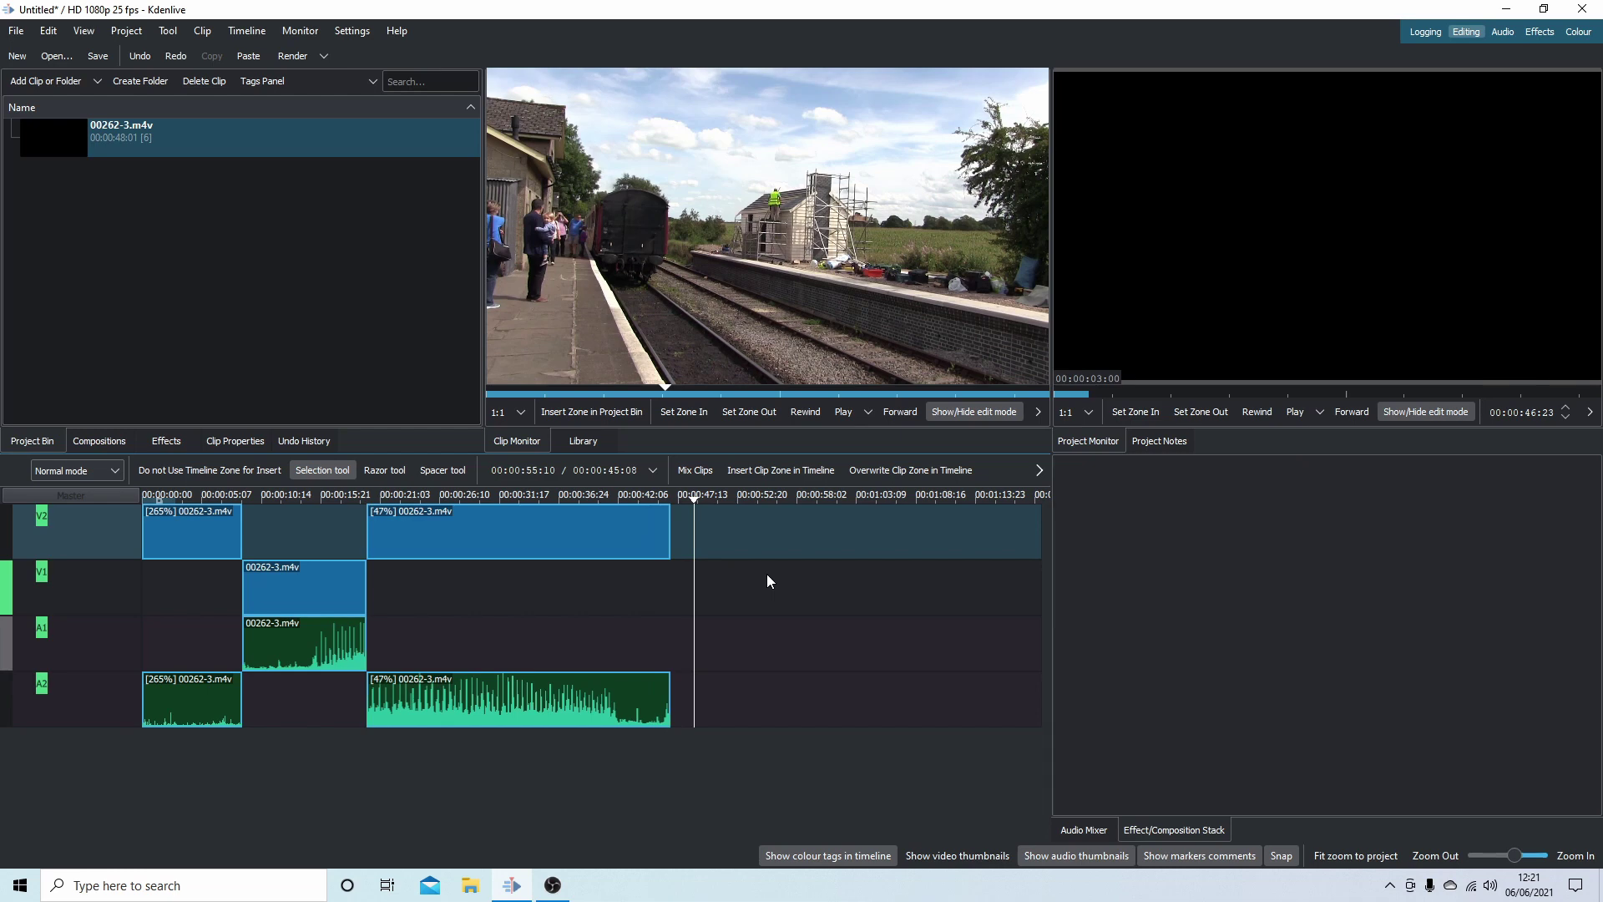